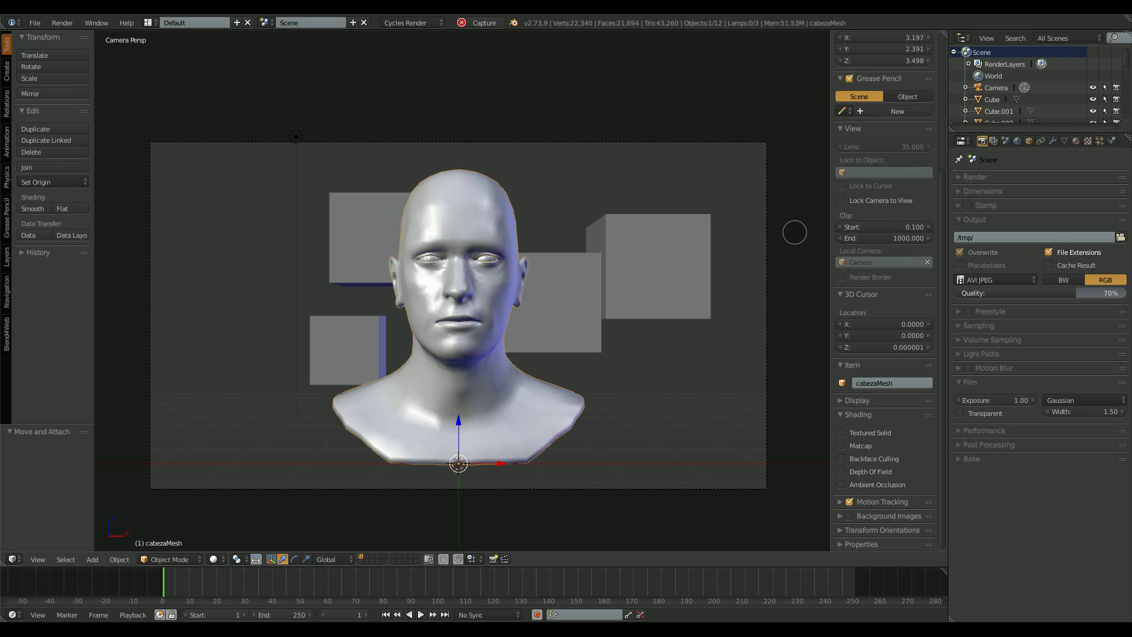
Enable Ambient Occlusion in the viewport shading settings and get a closer view of the head
{"action": "left_click", "coordinate": [849, 415]}
{"action": "left_click", "coordinate": [847, 416]}
{"action": "left_click", "coordinate": [841, 485]}
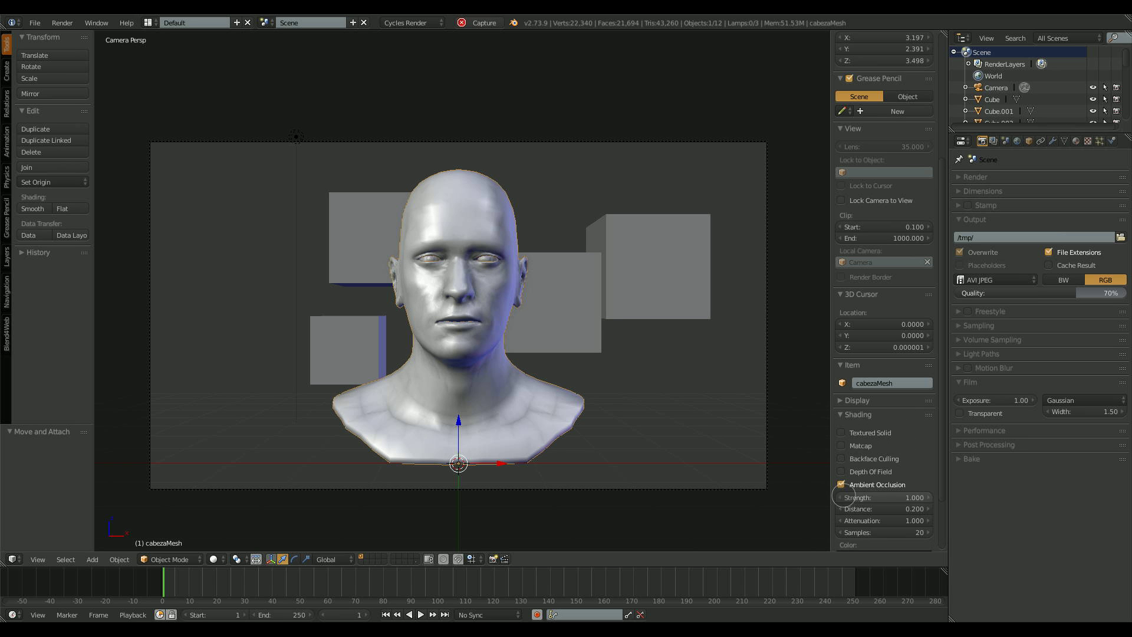
{"action": "middle_click_drag", "start_coordinate": [505, 270], "coordinate": [469, 285]}
{"action": "scroll", "coordinate": [509, 283], "scroll_direction": "up", "scroll_amount": 7}
{"action": "middle_click_drag", "start_coordinate": [531, 304], "coordinate": [548, 289]}
{"action": "scroll", "coordinate": [548, 290], "scroll_direction": "up", "scroll_amount": 5}
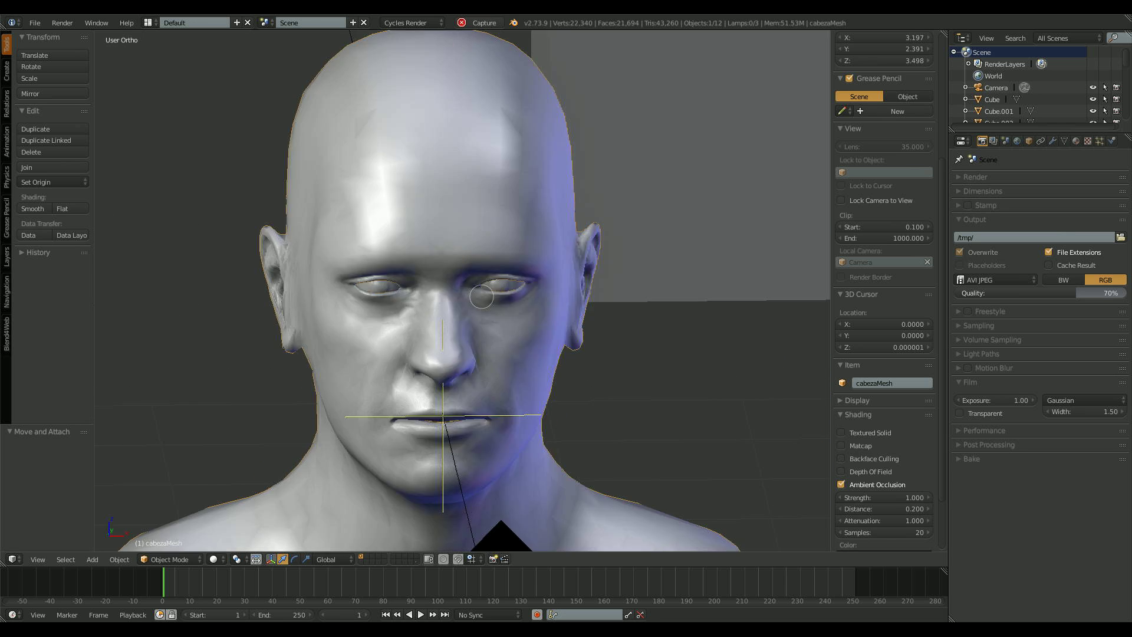
{"action": "middle_click_drag", "start_coordinate": [502, 340], "coordinate": [496, 213]}
Set the viewport ambient occlusion strength to 2
{"action": "left_click", "coordinate": [889, 499]}
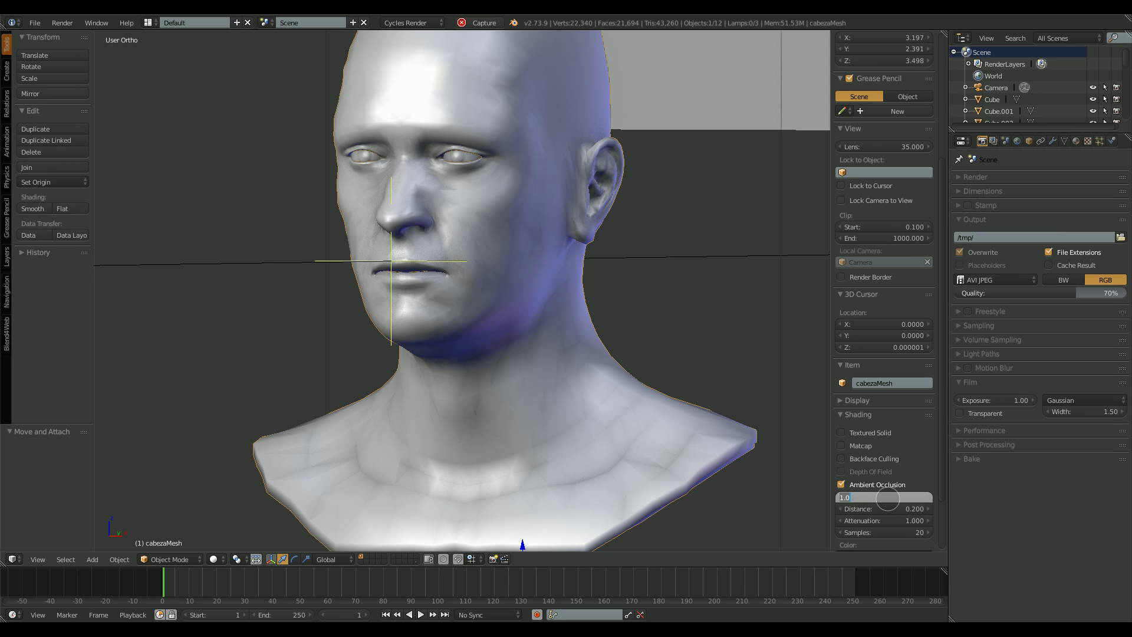
{"action": "type", "text": "2"}
{"action": "key", "text": "Return"}
{"action": "middle_click_drag", "start_coordinate": [593, 299], "coordinate": [703, 248]}
Display the head's Subdivision Surface modifier in the viewport and set its view and render levels to 1
{"action": "left_click", "coordinate": [1053, 140]}
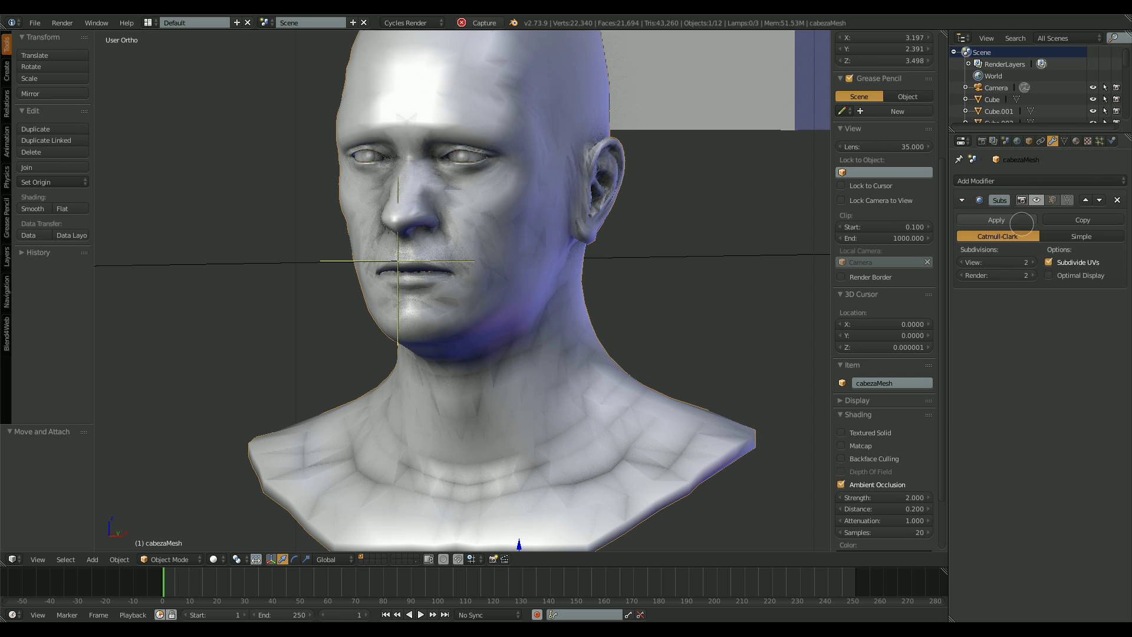
{"action": "left_click", "coordinate": [1038, 201]}
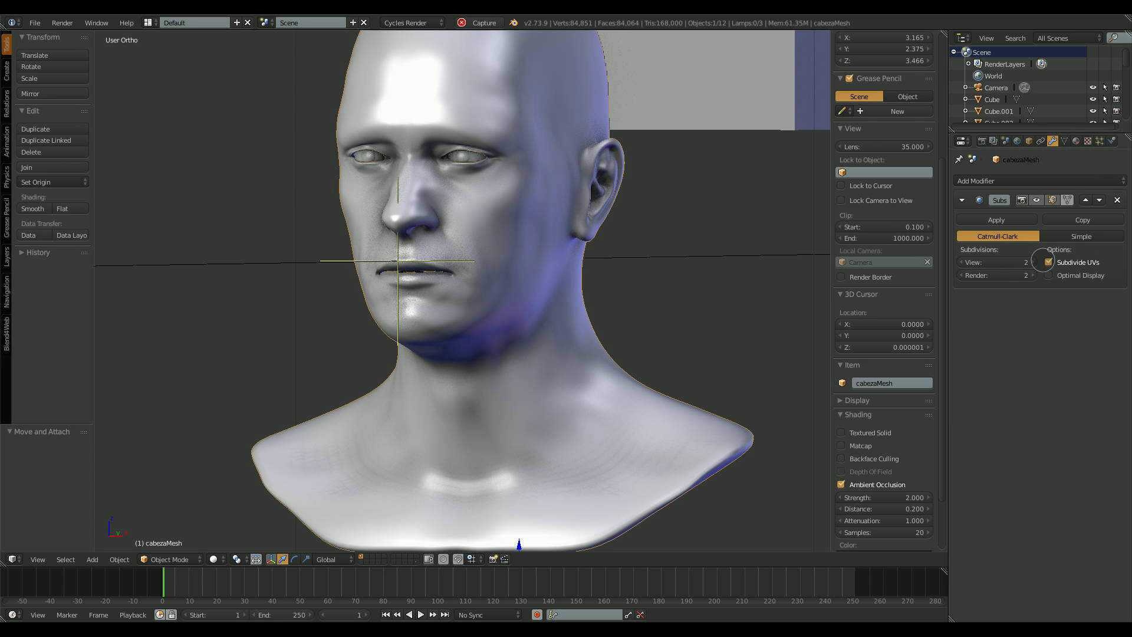
{"action": "middle_click_drag", "start_coordinate": [475, 268], "coordinate": [596, 263]}
{"action": "left_click", "coordinate": [961, 262]}
{"action": "left_click", "coordinate": [961, 274]}
Apply smooth shading to the head mesh
{"action": "middle_click_drag", "start_coordinate": [747, 288], "coordinate": [670, 277]}
{"action": "middle_click_drag", "start_coordinate": [669, 277], "coordinate": [502, 233], "text": "ctrl"}
{"action": "middle_click_drag", "start_coordinate": [501, 233], "coordinate": [540, 337], "text": "shift"}
{"action": "scroll", "coordinate": [494, 258], "scroll_direction": "down", "scroll_amount": 4}
{"action": "mouse_move", "coordinate": [130, 253]}
{"action": "middle_mouse_down"}
{"action": "mouse_move", "coordinate": [569, 274]}
{"action": "mouse_move", "coordinate": [560, 293]}
{"action": "mouse_move", "coordinate": [634, 322]}
{"action": "middle_mouse_up"}
{"action": "left_click", "coordinate": [35, 207]}
Set the ambient occlusion strength to 1, try a distance of 0.5 and settle on 0.1
{"action": "mouse_move", "coordinate": [785, 262]}
{"action": "middle_mouse_down"}
{"action": "mouse_move", "coordinate": [693, 232]}
{"action": "mouse_move", "coordinate": [731, 242]}
{"action": "middle_mouse_up"}
{"action": "left_click", "coordinate": [905, 497]}
{"action": "type", "text": "1"}
{"action": "key", "text": "Return"}
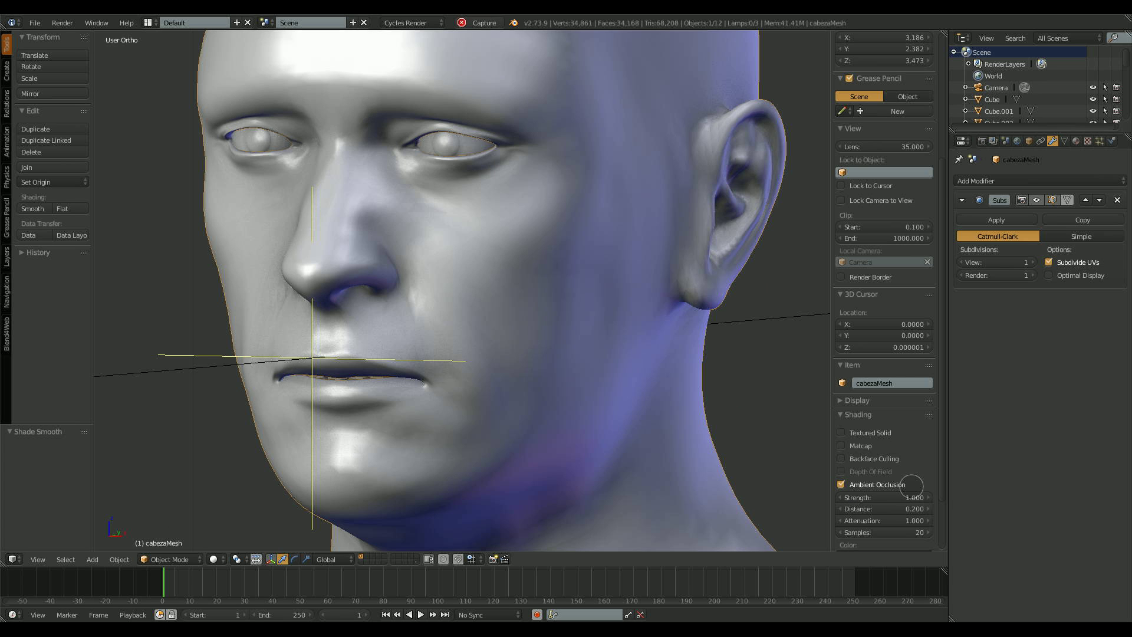
{"action": "left_click", "coordinate": [906, 508]}
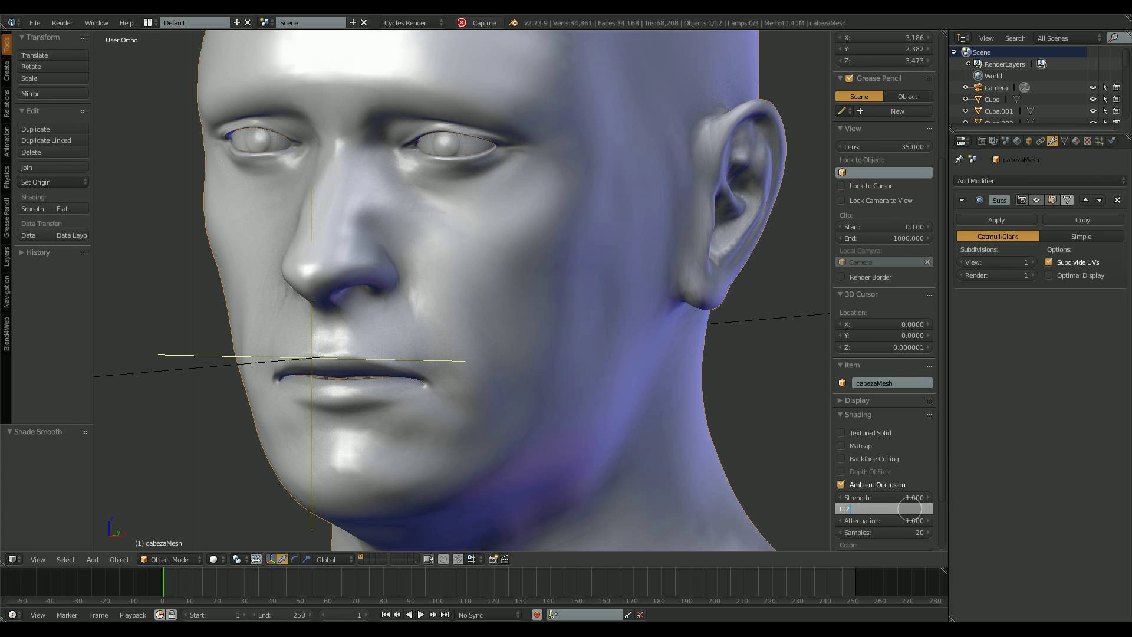
{"action": "type", "text": "0.5"}
{"action": "key", "text": "Return"}
{"action": "left_click", "coordinate": [901, 508]}
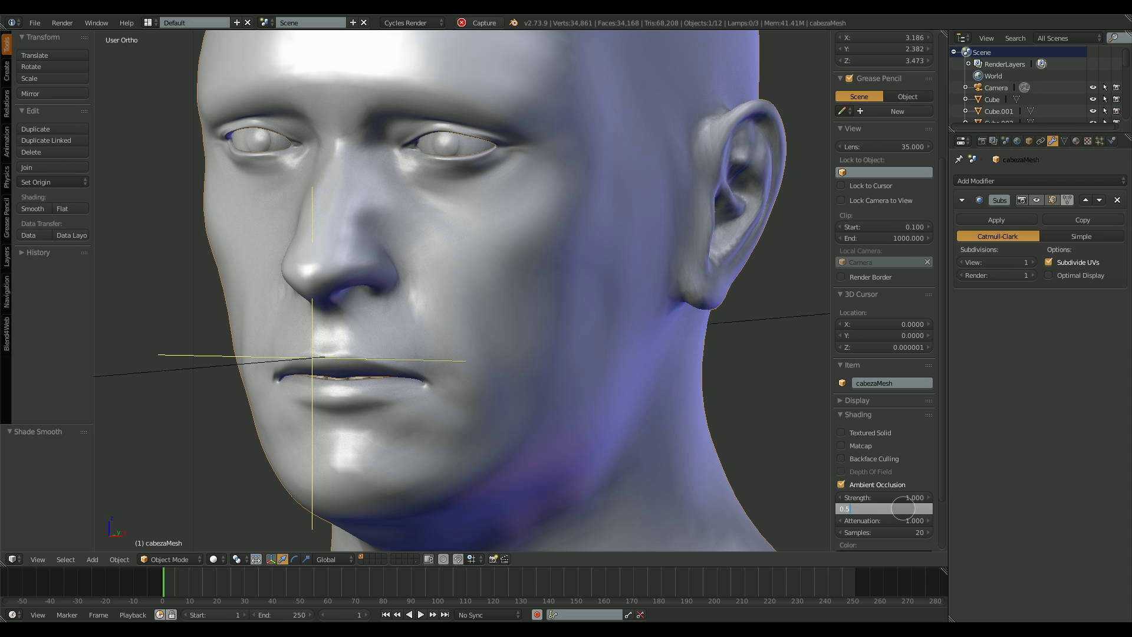
{"action": "key", "text": "Return"}
{"action": "scroll", "coordinate": [531, 291], "scroll_direction": "down", "scroll_amount": 8}
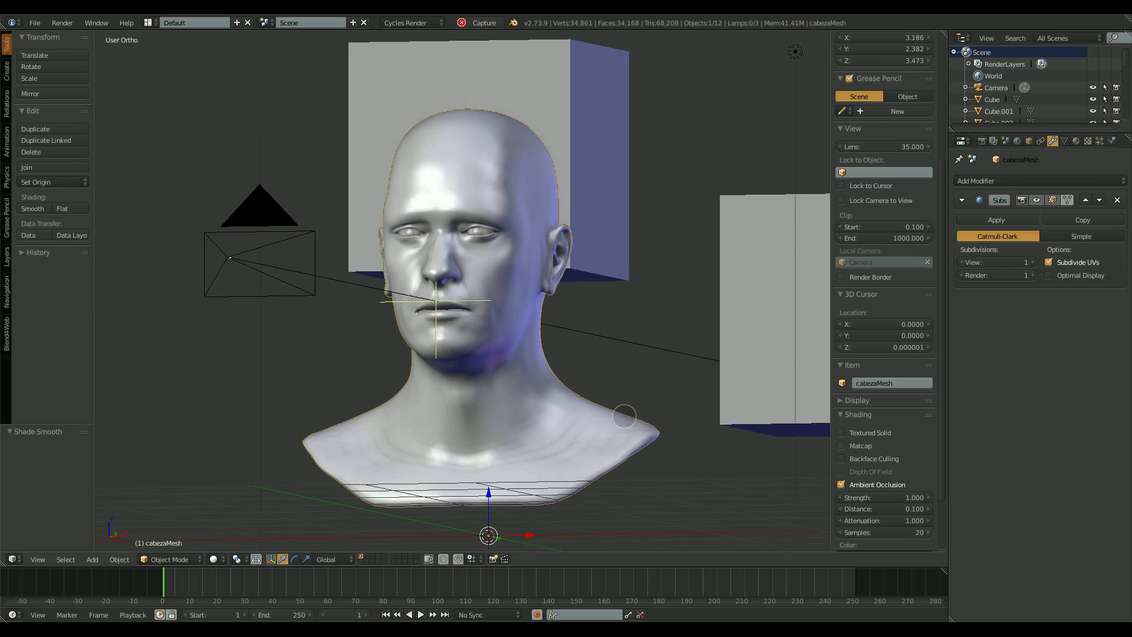
Select the camera, display its camera settings and toggle the viewport's Depth Of Field option
{"action": "middle_click_drag", "start_coordinate": [502, 334], "coordinate": [472, 313]}
{"action": "scroll", "coordinate": [462, 303], "scroll_direction": "down", "scroll_amount": 3}
{"action": "right_click", "coordinate": [173, 279]}
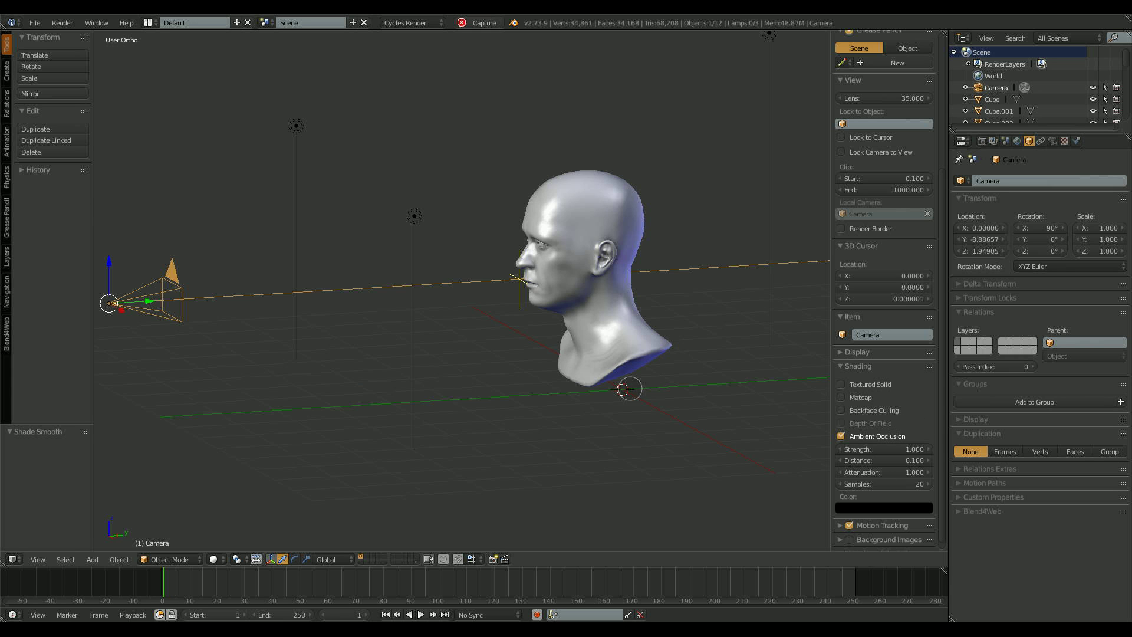
{"action": "middle_click_drag", "start_coordinate": [630, 389], "coordinate": [817, 393]}
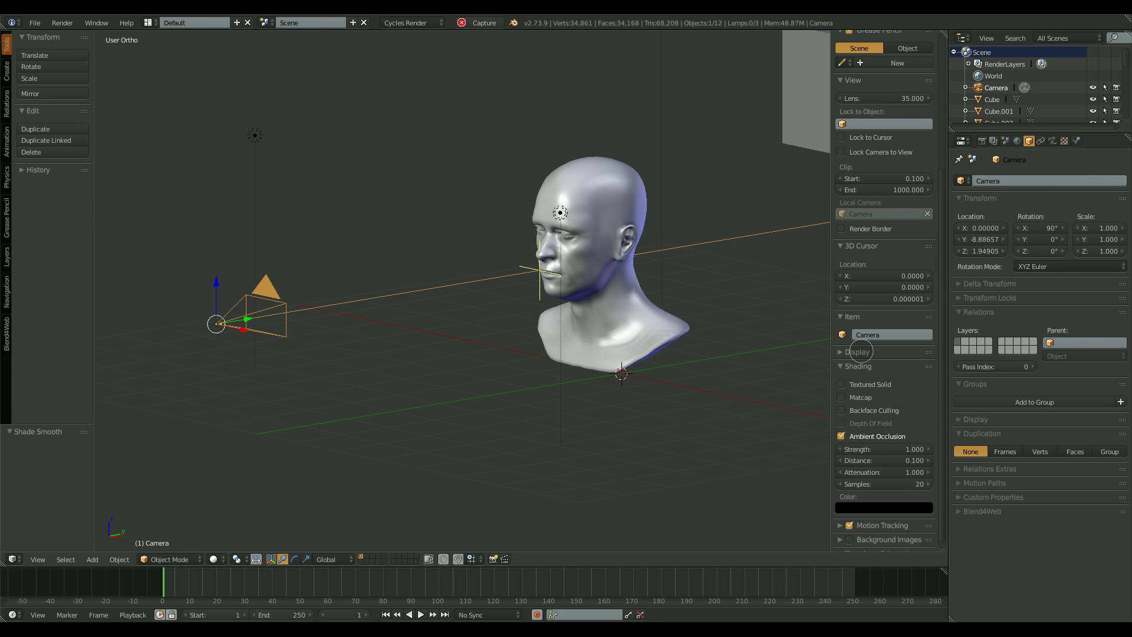
{"action": "left_click", "coordinate": [1053, 140]}
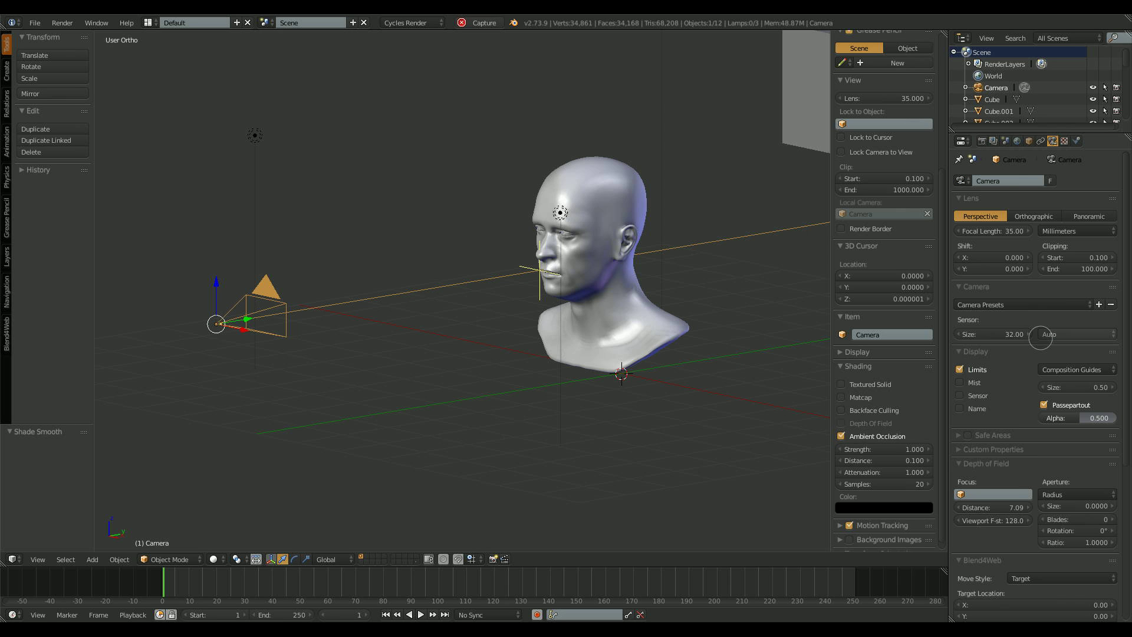
{"action": "left_click", "coordinate": [959, 508]}
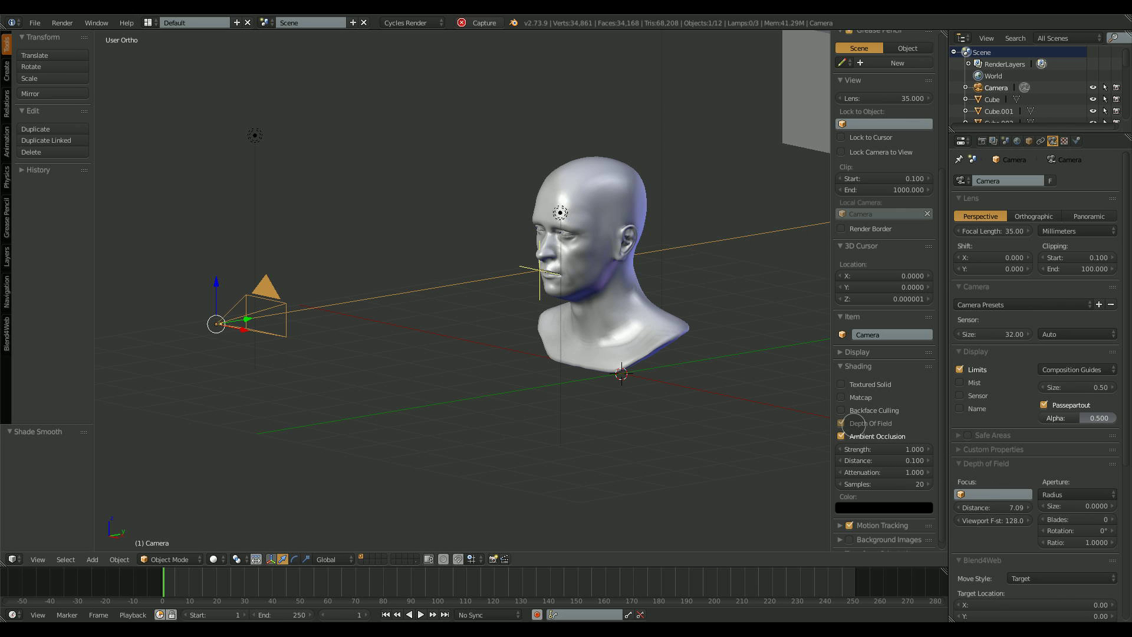
{"action": "left_click", "coordinate": [852, 423]}
Try camera focus distances of 0 and 7 and settle on 7.5
{"action": "type", "text": "0"}
{"action": "key", "text": "Return"}
{"action": "type", "text": "7"}
{"action": "key", "text": "Return"}
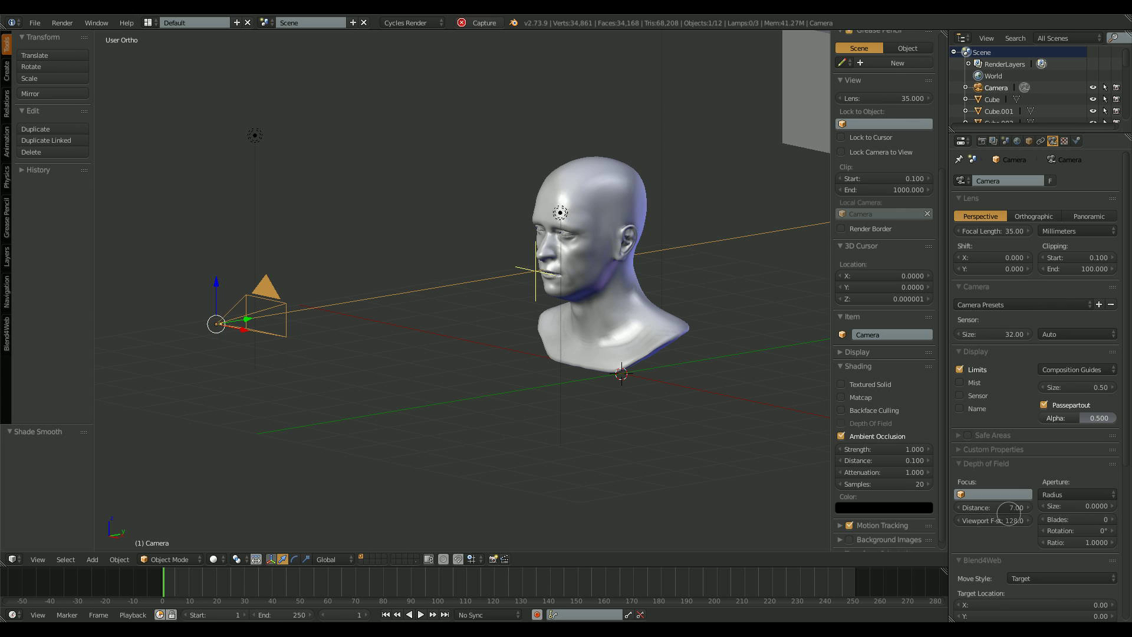
{"action": "left_click", "coordinate": [1014, 509]}
{"action": "type", "text": "7."}
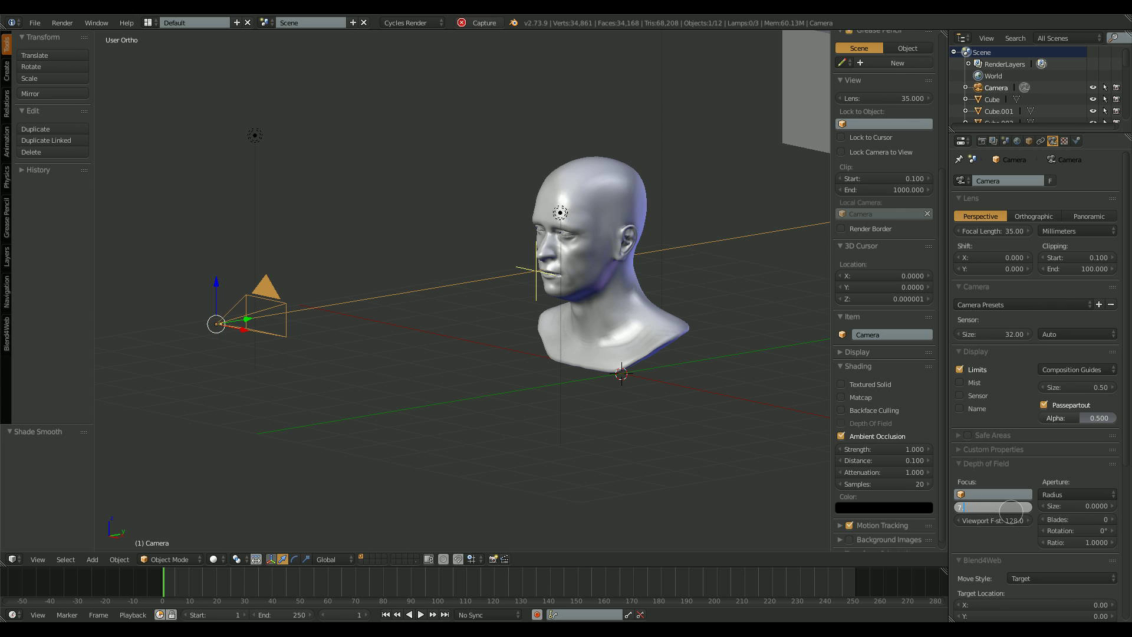
{"action": "type", "text": "0150"}
{"action": "key", "text": "Return"}
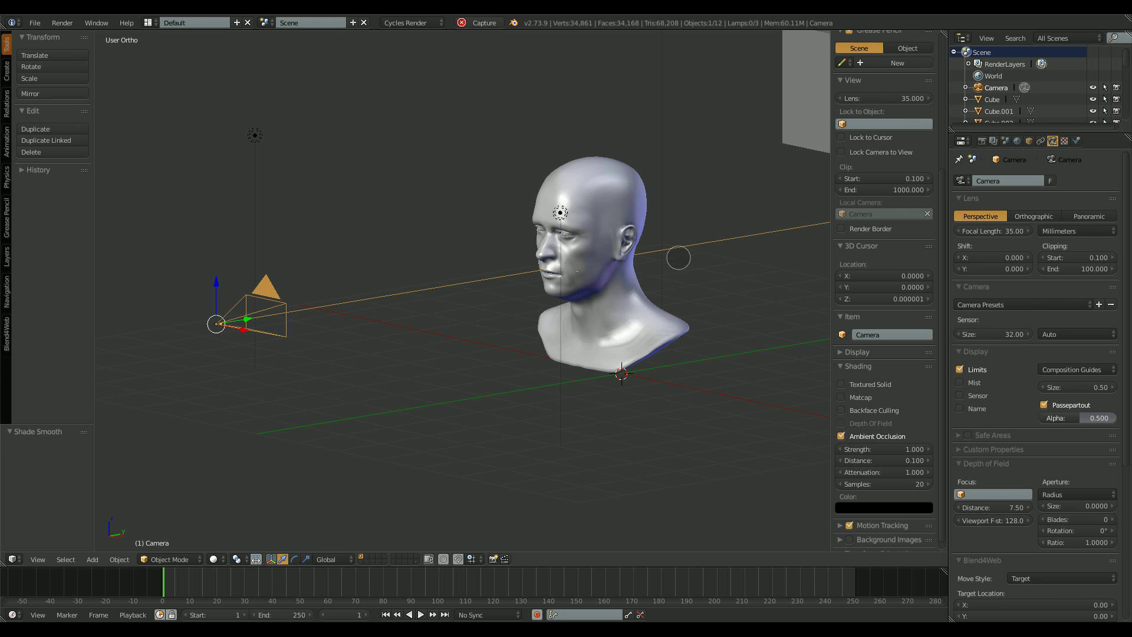
Look through the camera with Depth Of Field enabled in the viewport shading settings
{"action": "middle_click_drag", "start_coordinate": [678, 258], "coordinate": [566, 315]}
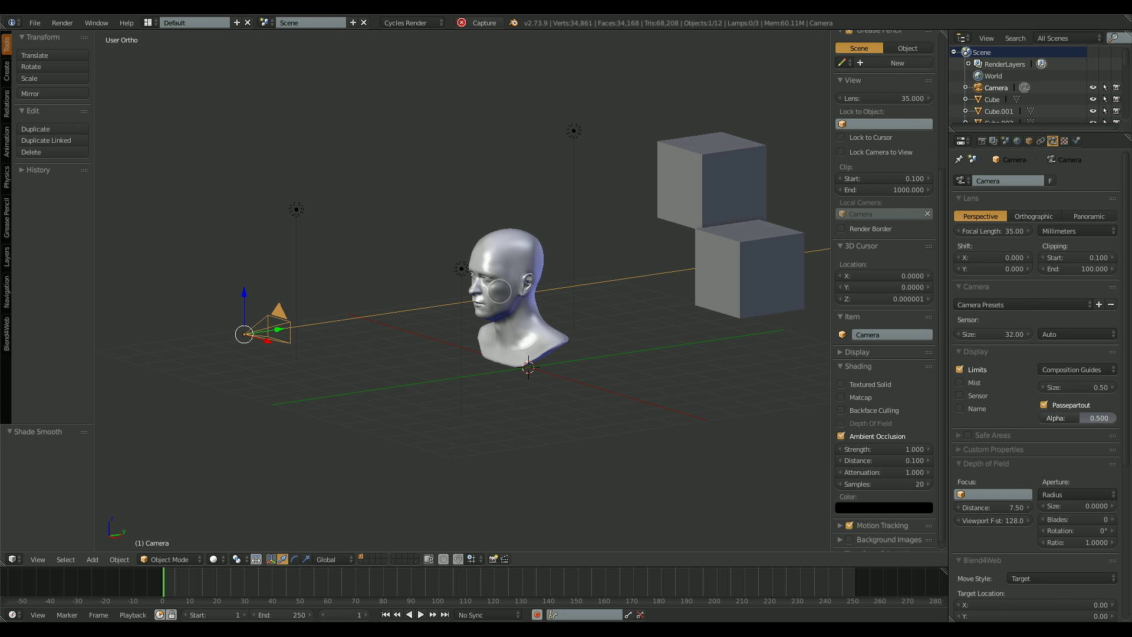
{"action": "middle_click_drag", "start_coordinate": [691, 264], "coordinate": [502, 352]}
{"action": "middle_click_drag", "start_coordinate": [778, 273], "coordinate": [468, 370], "text": "shift"}
{"action": "middle_click_drag", "start_coordinate": [688, 246], "coordinate": [493, 331]}
{"action": "key", "text": "KP_0"}
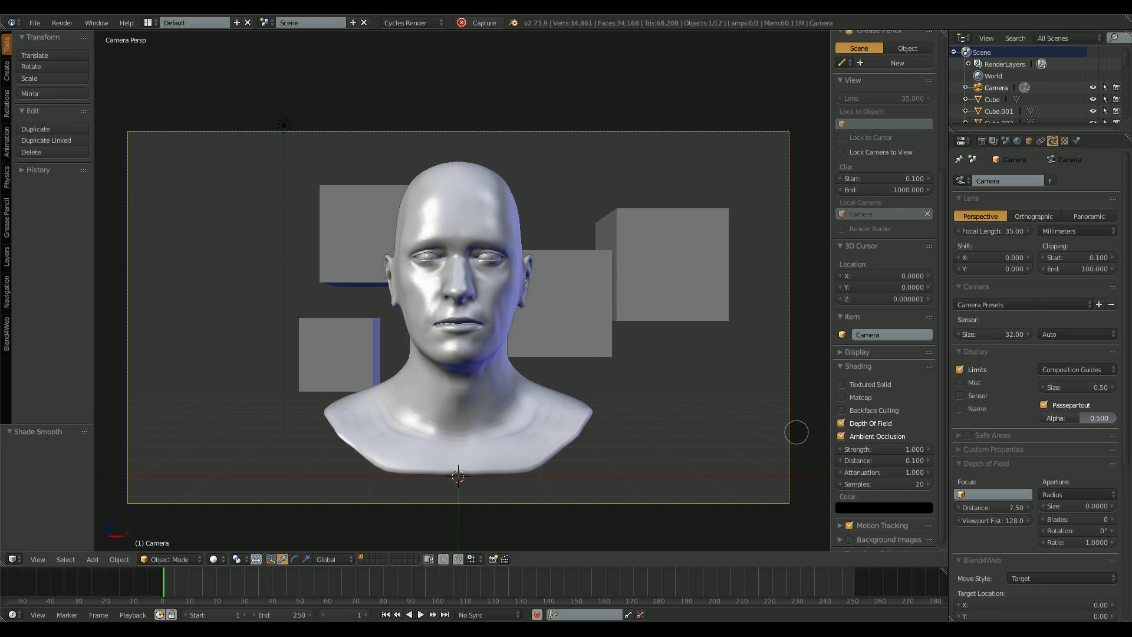
Set the camera's viewport F-stop to 5 and examine the blur on the background cubes
{"action": "scroll", "coordinate": [619, 324], "scroll_direction": "up", "scroll_amount": 3}
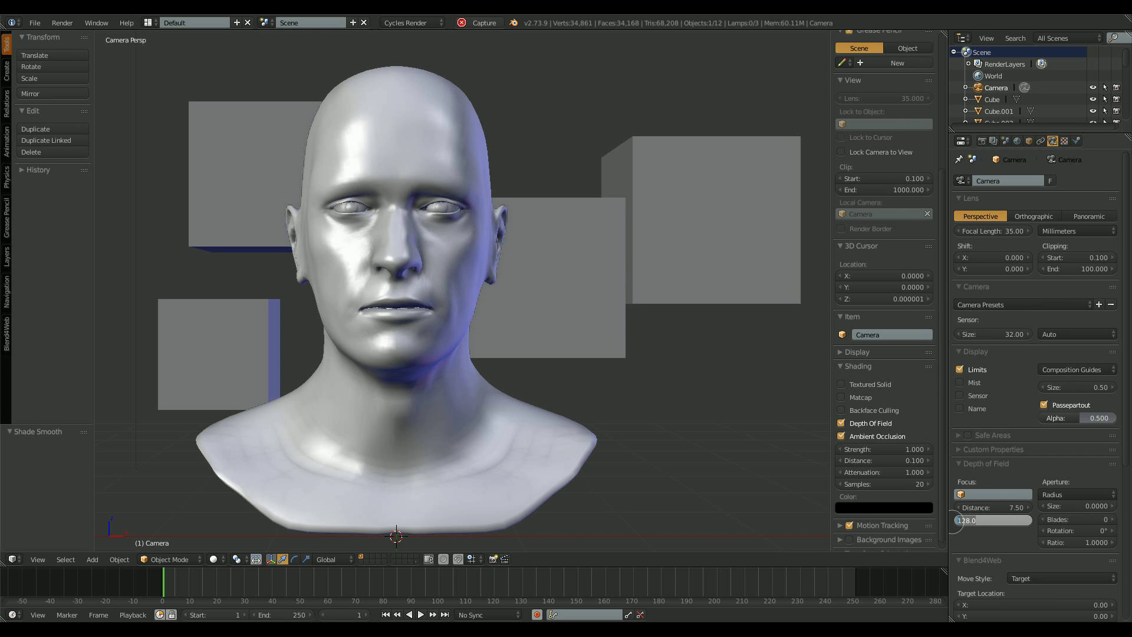
{"action": "key", "text": "Return"}
{"action": "left_click", "coordinate": [997, 525]}
{"action": "type", "text": "5"}
{"action": "key", "text": "Return"}
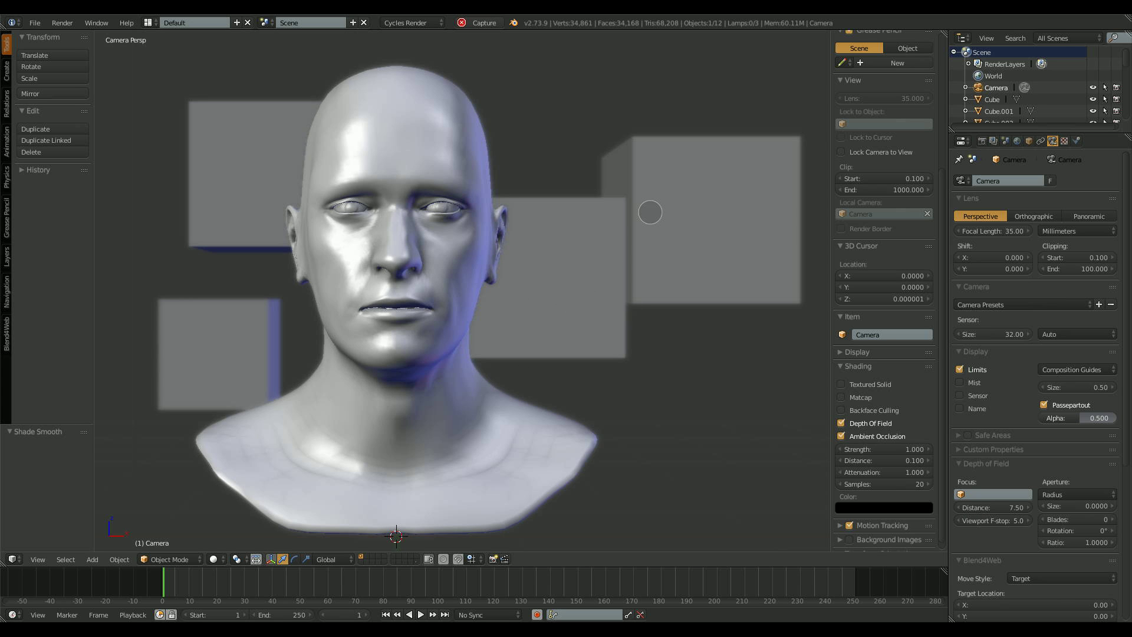
{"action": "middle_click_drag", "start_coordinate": [632, 260], "coordinate": [675, 134], "text": "ctrl"}
{"action": "middle_click_drag", "start_coordinate": [725, 180], "coordinate": [600, 254], "text": "shift"}
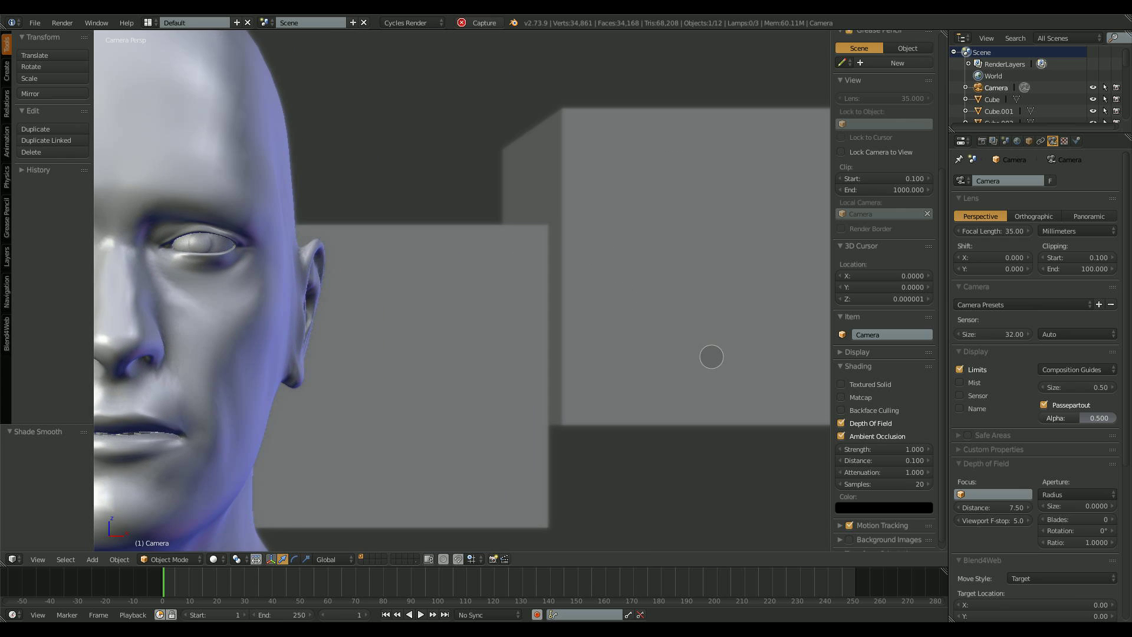
{"action": "scroll", "coordinate": [631, 316], "scroll_direction": "down", "scroll_amount": 3}
{"action": "scroll", "coordinate": [398, 287], "scroll_direction": "up", "scroll_amount": 3}
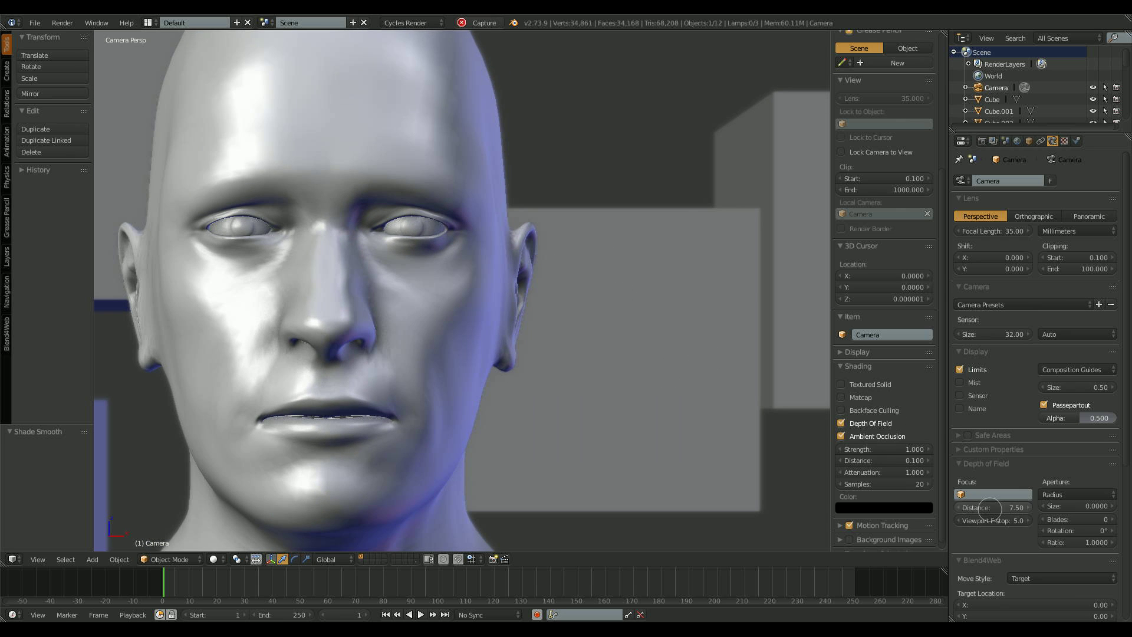
Set the camera's viewport F-stop to 2 and examine the blur behind the head
{"action": "left_click", "coordinate": [995, 520]}
{"action": "type", "text": "2"}
{"action": "key", "text": "Return"}
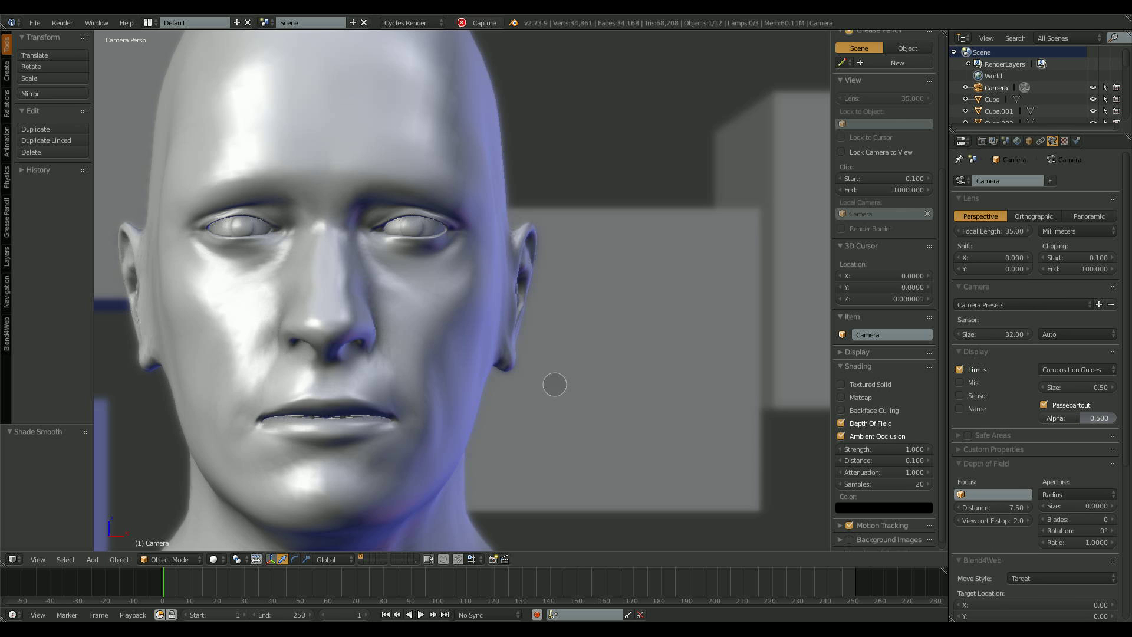
{"action": "scroll", "coordinate": [553, 384], "scroll_direction": "down", "scroll_amount": 5}
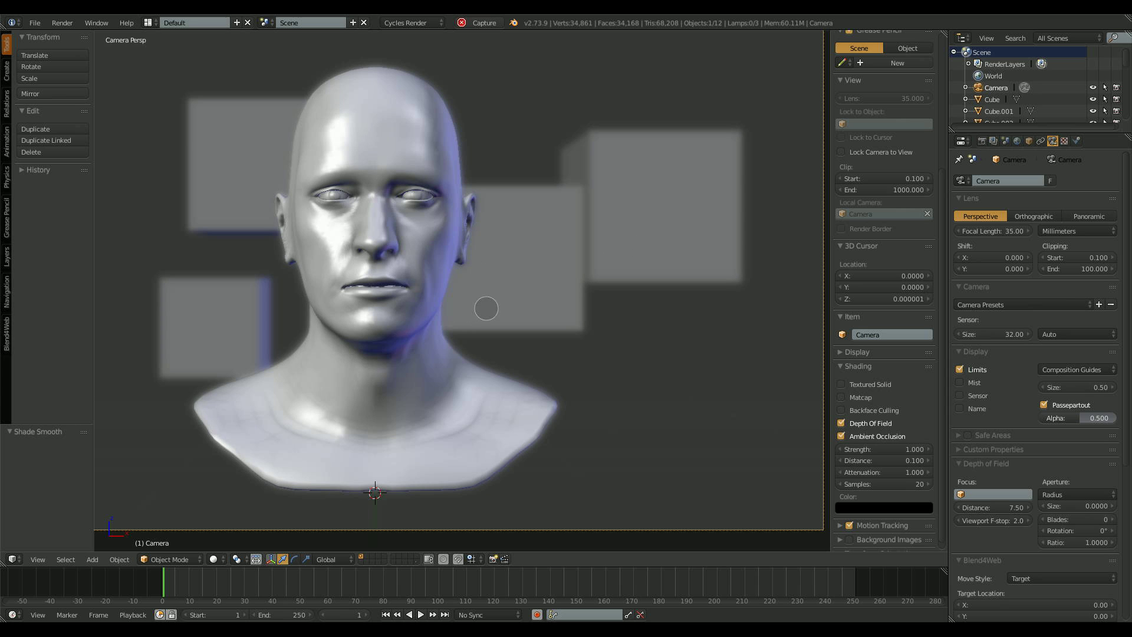
{"action": "middle_click_drag", "start_coordinate": [628, 350], "coordinate": [654, 334], "text": "ctrl"}
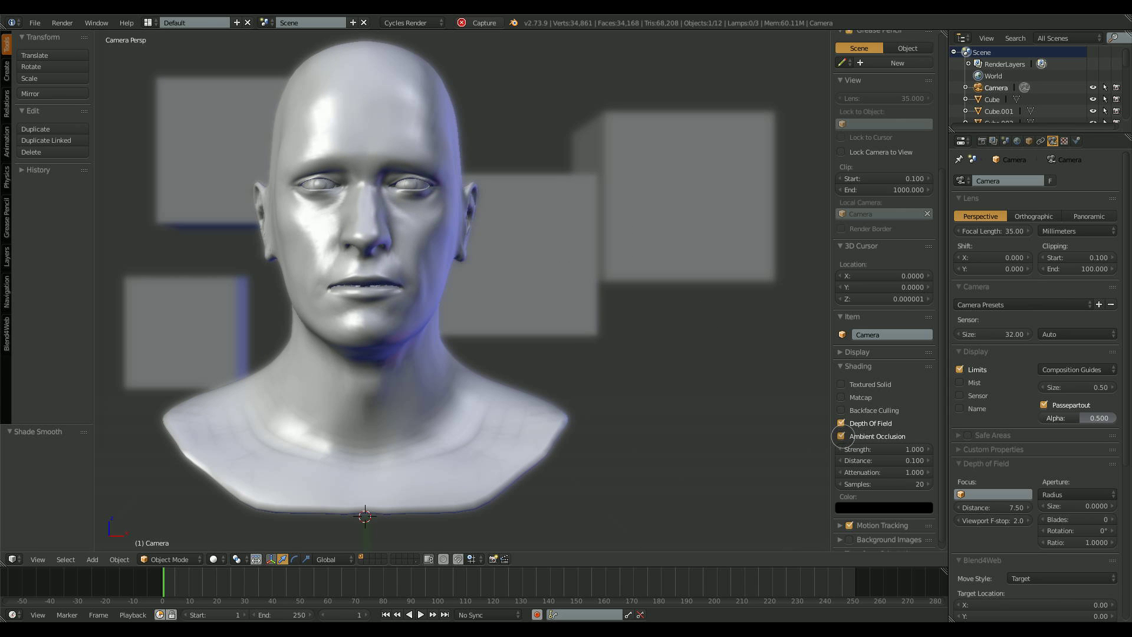
Disable viewport Ambient Occlusion and Depth Of Field and hide the cubes behind the head
{"action": "left_click_drag", "start_coordinate": [841, 437], "coordinate": [841, 424]}
{"action": "middle_click_drag", "start_coordinate": [476, 299], "coordinate": [381, 283]}
{"action": "right_click", "coordinate": [434, 237]}
{"action": "right_click", "coordinate": [515, 268], "text": "shift"}
{"action": "right_click", "coordinate": [665, 254], "text": "shift"}
{"action": "right_click", "coordinate": [721, 295], "text": "shift"}
{"action": "key", "text": "h"}
Select the head mesh and switch it to Texture Paint mode
{"action": "right_click", "coordinate": [394, 277]}
{"action": "middle_click_drag", "start_coordinate": [446, 295], "coordinate": [416, 335], "text": "ctrl"}
{"action": "middle_click_drag", "start_coordinate": [416, 335], "coordinate": [471, 281], "text": "shift"}
{"action": "middle_click_drag", "start_coordinate": [471, 281], "coordinate": [459, 329], "text": "shift"}
{"action": "left_click", "coordinate": [169, 559]}
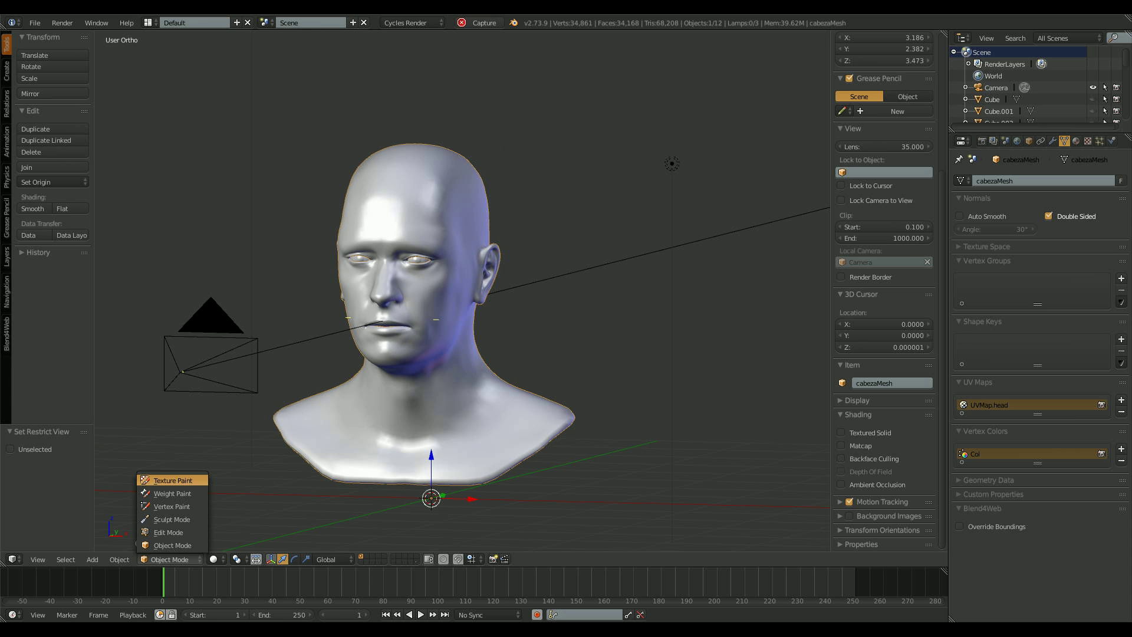
{"action": "left_click", "coordinate": [173, 480]}
Set the brush colour to white and paint over the black texture on the face, forehead and neck
{"action": "middle_click_drag", "start_coordinate": [557, 284], "coordinate": [118, 194]}
{"action": "left_click_drag", "start_coordinate": [84, 190], "coordinate": [82, 146]}
{"action": "mouse_move", "coordinate": [488, 230]}
{"action": "left_mouse_down"}
{"action": "mouse_move", "coordinate": [460, 235]}
{"action": "mouse_move", "coordinate": [479, 253]}
{"action": "left_mouse_up"}
{"action": "middle_click_drag", "start_coordinate": [563, 248], "coordinate": [493, 248]}
{"action": "mouse_move", "coordinate": [519, 223]}
{"action": "left_mouse_down"}
{"action": "mouse_move", "coordinate": [477, 312]}
{"action": "mouse_move", "coordinate": [533, 342]}
{"action": "mouse_move", "coordinate": [501, 371]}
{"action": "left_mouse_up"}
{"action": "middle_click_drag", "start_coordinate": [501, 372], "coordinate": [519, 360]}
{"action": "mouse_move", "coordinate": [519, 359]}
{"action": "left_mouse_down"}
{"action": "mouse_move", "coordinate": [594, 415]}
{"action": "mouse_move", "coordinate": [747, 331]}
{"action": "left_mouse_up"}
{"action": "mouse_move", "coordinate": [553, 369]}
{"action": "middle_mouse_down"}
{"action": "mouse_move", "coordinate": [708, 322]}
{"action": "mouse_move", "coordinate": [637, 260]}
{"action": "middle_mouse_up"}
{"action": "mouse_move", "coordinate": [546, 313]}
{"action": "left_mouse_down"}
{"action": "mouse_move", "coordinate": [567, 381]}
{"action": "mouse_move", "coordinate": [519, 283]}
{"action": "mouse_move", "coordinate": [528, 288]}
{"action": "mouse_move", "coordinate": [513, 224]}
{"action": "left_mouse_up"}
{"action": "mouse_move", "coordinate": [513, 224]}
{"action": "middle_mouse_down"}
{"action": "mouse_move", "coordinate": [542, 306]}
{"action": "mouse_move", "coordinate": [598, 295]}
{"action": "middle_mouse_up"}
{"action": "left_click_drag", "start_coordinate": [581, 230], "coordinate": [569, 324]}
{"action": "middle_click_drag", "start_coordinate": [569, 325], "coordinate": [501, 318]}
{"action": "left_click_drag", "start_coordinate": [616, 295], "coordinate": [647, 266]}
{"action": "middle_click_drag", "start_coordinate": [647, 265], "coordinate": [705, 284]}
{"action": "mouse_move", "coordinate": [516, 439]}
{"action": "left_mouse_down"}
{"action": "mouse_move", "coordinate": [549, 395]}
{"action": "mouse_move", "coordinate": [498, 413]}
{"action": "left_mouse_up"}
{"action": "mouse_move", "coordinate": [548, 369]}
{"action": "middle_mouse_down"}
{"action": "mouse_move", "coordinate": [569, 404]}
{"action": "mouse_move", "coordinate": [610, 377]}
{"action": "middle_mouse_up"}
{"action": "left_click_drag", "start_coordinate": [472, 407], "coordinate": [513, 393]}
{"action": "mouse_move", "coordinate": [513, 392]}
{"action": "middle_mouse_down"}
{"action": "mouse_move", "coordinate": [472, 368]}
{"action": "mouse_move", "coordinate": [496, 346]}
{"action": "middle_mouse_up"}
Enable the Cavity Mask paint option and brush bright green across the nose bridge and inner eye corner
{"action": "scroll", "coordinate": [472, 360], "scroll_direction": "up", "scroll_amount": 2}
{"action": "scroll", "coordinate": [496, 345], "scroll_direction": "up", "scroll_amount": 3}
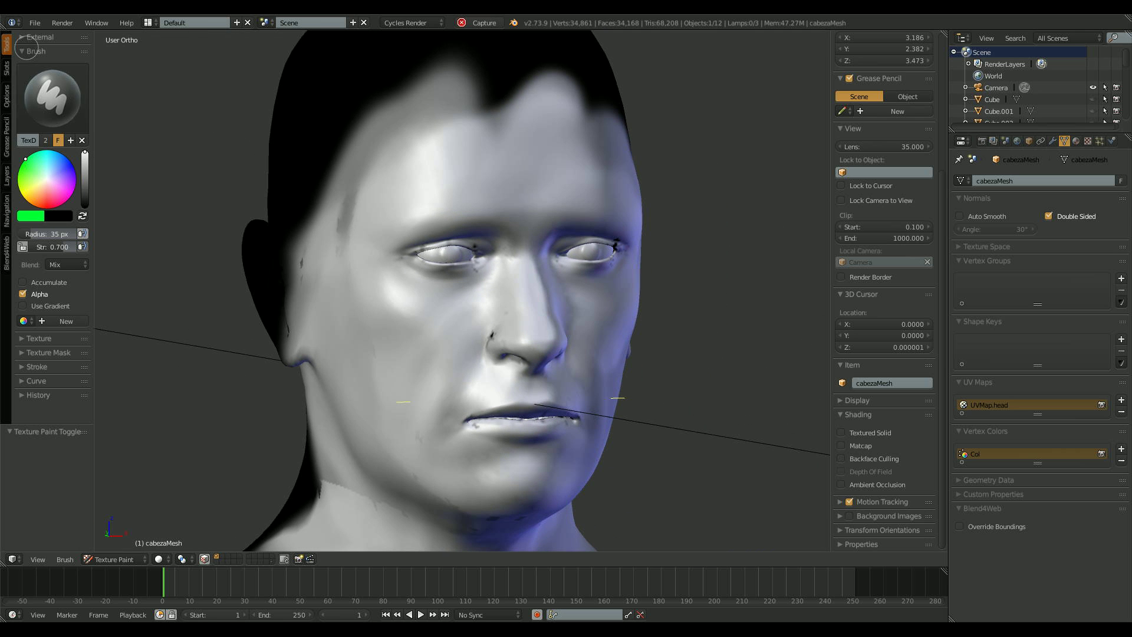
{"action": "left_click", "coordinate": [7, 94]}
{"action": "left_click", "coordinate": [46, 98]}
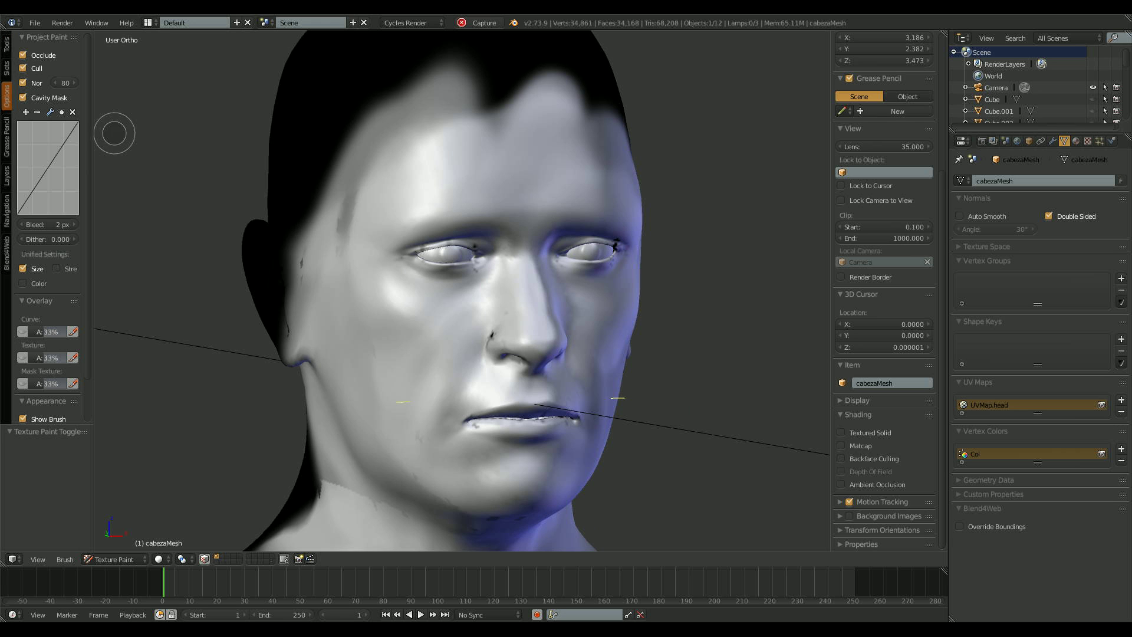
{"action": "scroll", "coordinate": [114, 137], "scroll_direction": "up", "scroll_amount": 4}
{"action": "mouse_move", "coordinate": [508, 313]}
{"action": "left_mouse_down"}
{"action": "mouse_move", "coordinate": [480, 319]}
{"action": "mouse_move", "coordinate": [554, 254]}
{"action": "mouse_move", "coordinate": [537, 331]}
{"action": "left_mouse_up"}
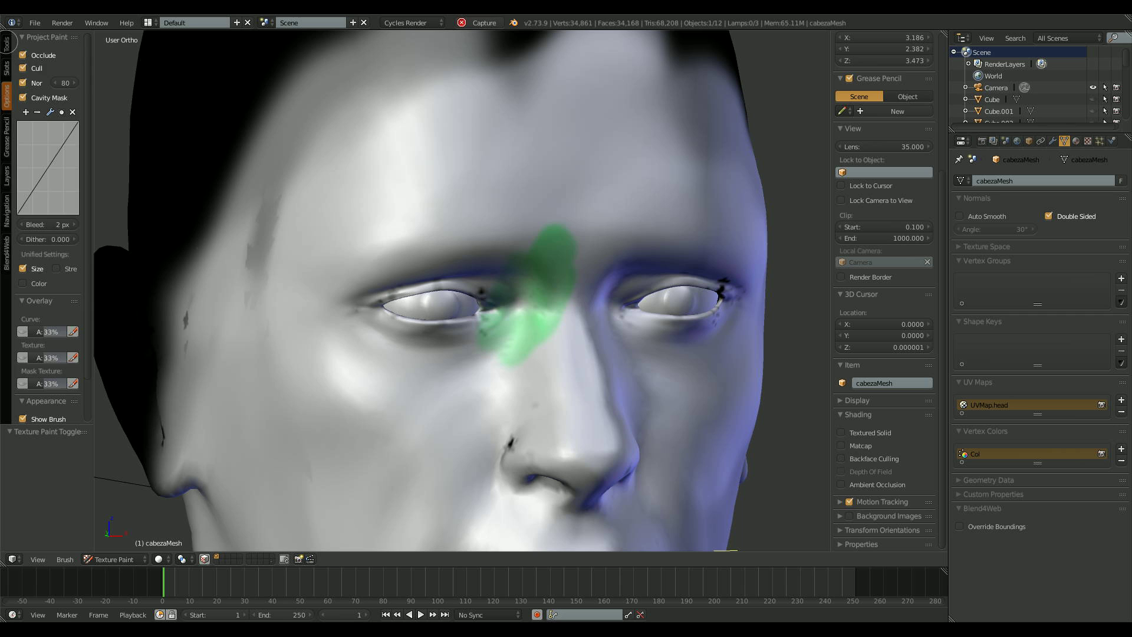
Darken the green, enlarge the brush radius to 88 px and paint around the head's right eye and the cheek beside the nose
{"action": "left_click", "coordinate": [7, 44]}
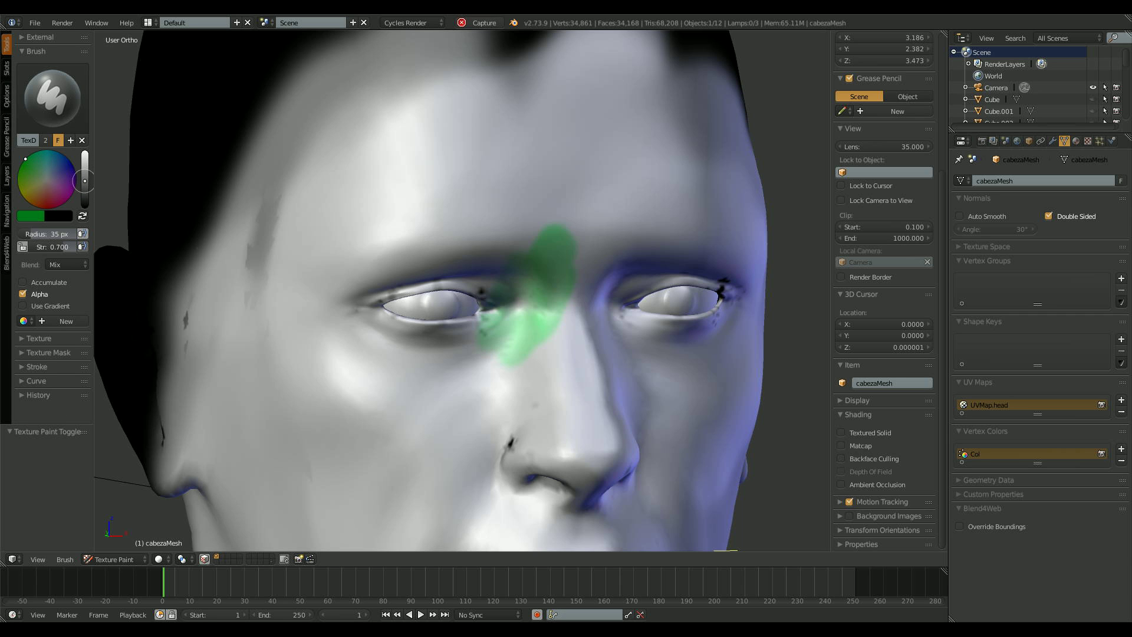
{"action": "left_click_drag", "start_coordinate": [37, 234], "coordinate": [46, 233]}
{"action": "mouse_move", "coordinate": [528, 248]}
{"action": "left_mouse_down"}
{"action": "mouse_move", "coordinate": [465, 329]}
{"action": "mouse_move", "coordinate": [505, 233]}
{"action": "left_mouse_up"}
{"action": "mouse_move", "coordinate": [519, 322]}
{"action": "middle_mouse_down"}
{"action": "mouse_move", "coordinate": [487, 276]}
{"action": "mouse_move", "coordinate": [504, 276]}
{"action": "middle_mouse_up"}
{"action": "mouse_move", "coordinate": [508, 253]}
{"action": "left_mouse_down"}
{"action": "mouse_move", "coordinate": [541, 255]}
{"action": "mouse_move", "coordinate": [394, 300]}
{"action": "left_mouse_up"}
{"action": "middle_click_drag", "start_coordinate": [394, 300], "coordinate": [561, 319]}
{"action": "middle_click_drag", "start_coordinate": [507, 279], "coordinate": [422, 296]}
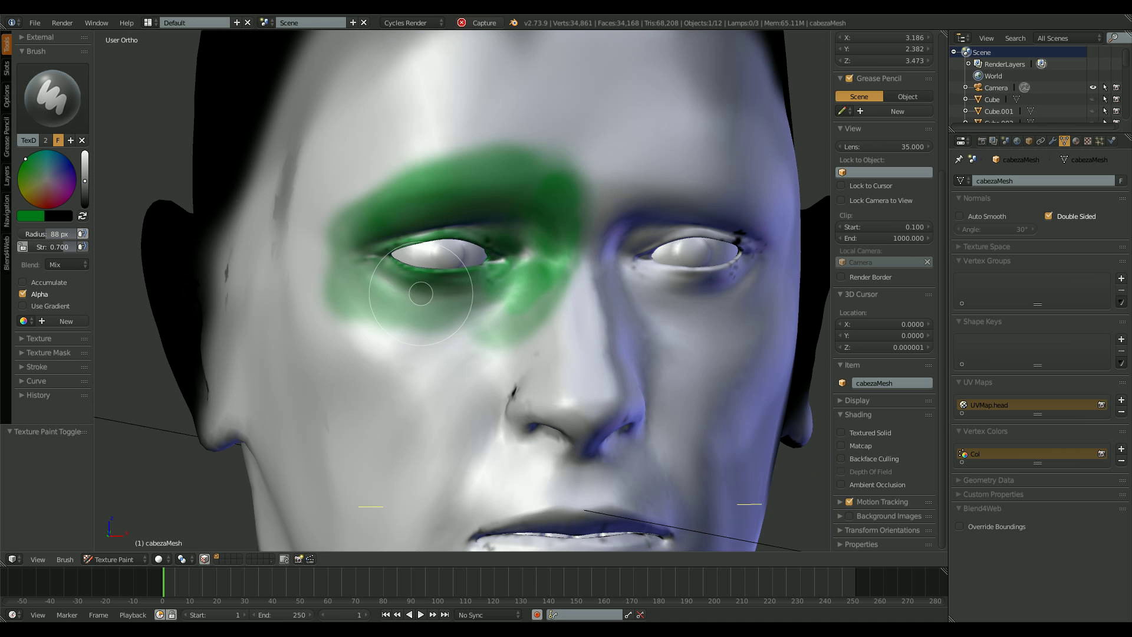
{"action": "left_click_drag", "start_coordinate": [422, 296], "coordinate": [475, 299]}
{"action": "middle_click_drag", "start_coordinate": [434, 290], "coordinate": [493, 328]}
{"action": "mouse_move", "coordinate": [493, 328]}
{"action": "left_mouse_down"}
{"action": "mouse_move", "coordinate": [537, 326]}
{"action": "mouse_move", "coordinate": [519, 398]}
{"action": "left_mouse_up"}
Raise the middle of the cavity mask curve and paint green at the inner corner of the head's left eye
{"action": "mouse_move", "coordinate": [553, 417]}
{"action": "middle_mouse_down", "text": "shift"}
{"action": "mouse_move", "coordinate": [504, 335]}
{"action": "mouse_move", "coordinate": [295, 283]}
{"action": "middle_mouse_up", "text": "shift"}
{"action": "left_click", "coordinate": [8, 95]}
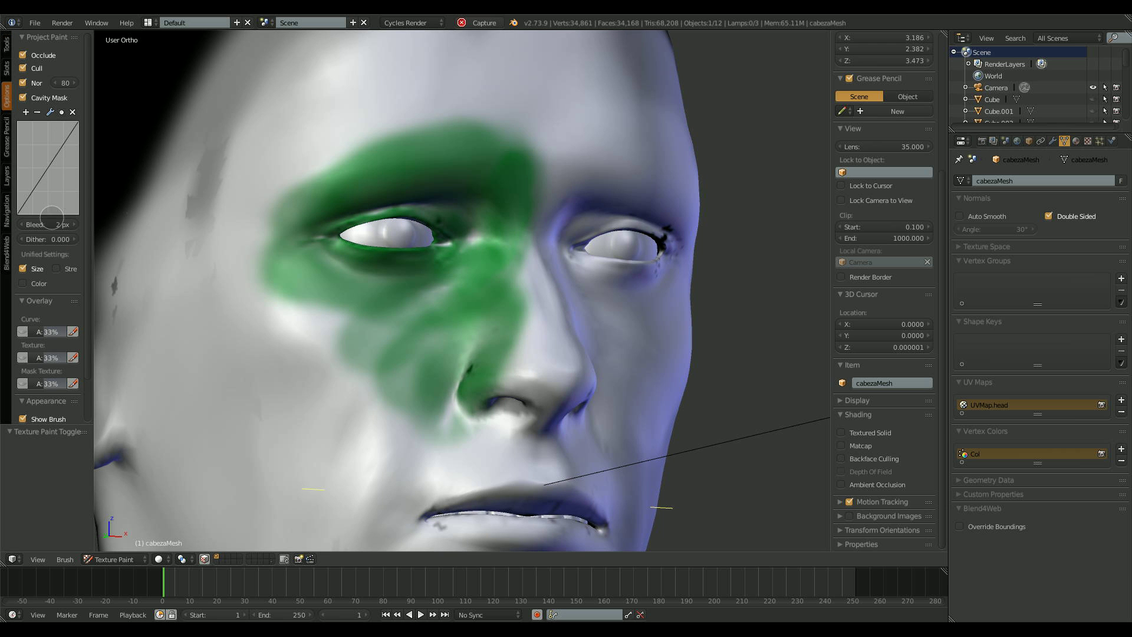
{"action": "left_click_drag", "start_coordinate": [50, 167], "coordinate": [43, 140]}
{"action": "mouse_move", "coordinate": [576, 241]}
{"action": "middle_mouse_down"}
{"action": "mouse_move", "coordinate": [508, 249]}
{"action": "mouse_move", "coordinate": [483, 236]}
{"action": "middle_mouse_up"}
{"action": "mouse_move", "coordinate": [463, 295]}
{"action": "left_mouse_down"}
{"action": "mouse_move", "coordinate": [468, 224]}
{"action": "mouse_move", "coordinate": [466, 318]}
{"action": "left_mouse_up"}
{"action": "middle_click_drag", "start_coordinate": [468, 316], "coordinate": [590, 306]}
Pull the cavity mask curve down into a concave shape and paint green around the head's left eye
{"action": "left_click_drag", "start_coordinate": [43, 139], "coordinate": [62, 185]}
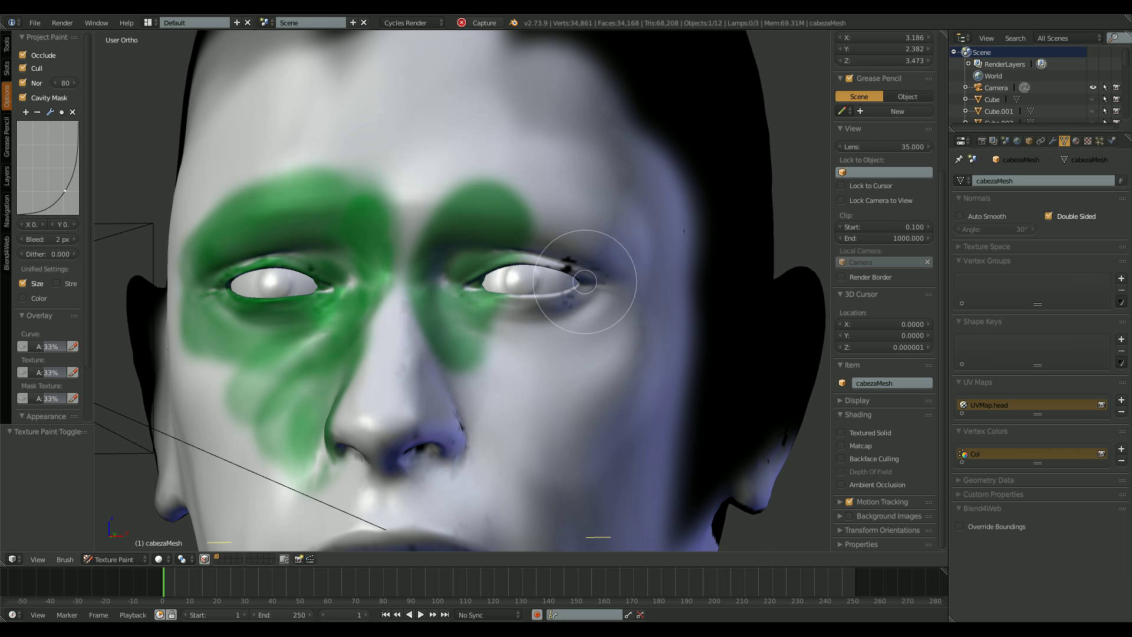
{"action": "middle_click_drag", "start_coordinate": [585, 282], "coordinate": [608, 252]}
{"action": "mouse_move", "coordinate": [595, 252]}
{"action": "left_mouse_down"}
{"action": "mouse_move", "coordinate": [560, 369]}
{"action": "mouse_move", "coordinate": [530, 273]}
{"action": "left_mouse_up"}
{"action": "middle_click_drag", "start_coordinate": [531, 272], "coordinate": [502, 260]}
{"action": "left_click_drag", "start_coordinate": [550, 260], "coordinate": [617, 267]}
Readjust the cavity mask curve point and paint green over the left brow and below the outer eye corner
{"action": "left_click_drag", "start_coordinate": [64, 191], "coordinate": [55, 181]}
{"action": "mouse_move", "coordinate": [566, 307]}
{"action": "left_mouse_down"}
{"action": "mouse_move", "coordinate": [614, 296]}
{"action": "mouse_move", "coordinate": [472, 220]}
{"action": "left_mouse_up"}
{"action": "middle_click_drag", "start_coordinate": [472, 220], "coordinate": [380, 233]}
{"action": "mouse_move", "coordinate": [662, 248]}
{"action": "left_mouse_down"}
{"action": "mouse_move", "coordinate": [686, 266]}
{"action": "mouse_move", "coordinate": [619, 348]}
{"action": "left_mouse_up"}
Set the brush strength to 1 and paint denser green over the left brow and outer eye area
{"action": "left_click", "coordinate": [7, 43]}
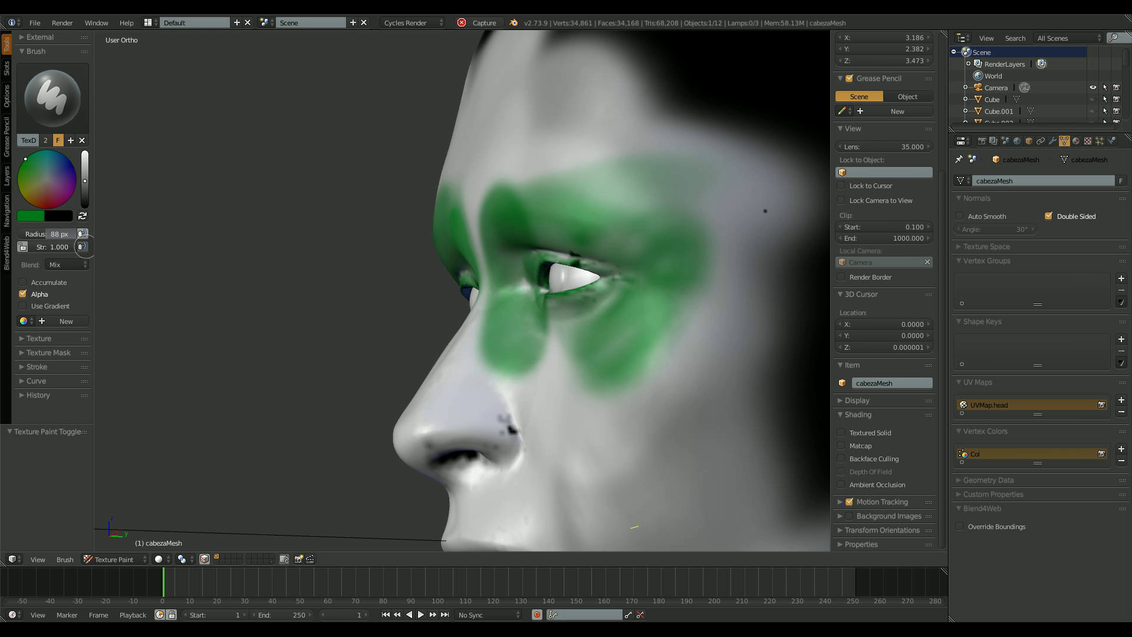
{"action": "middle_click_drag", "start_coordinate": [643, 260], "coordinate": [688, 263]}
{"action": "left_click_drag", "start_coordinate": [688, 263], "coordinate": [593, 225]}
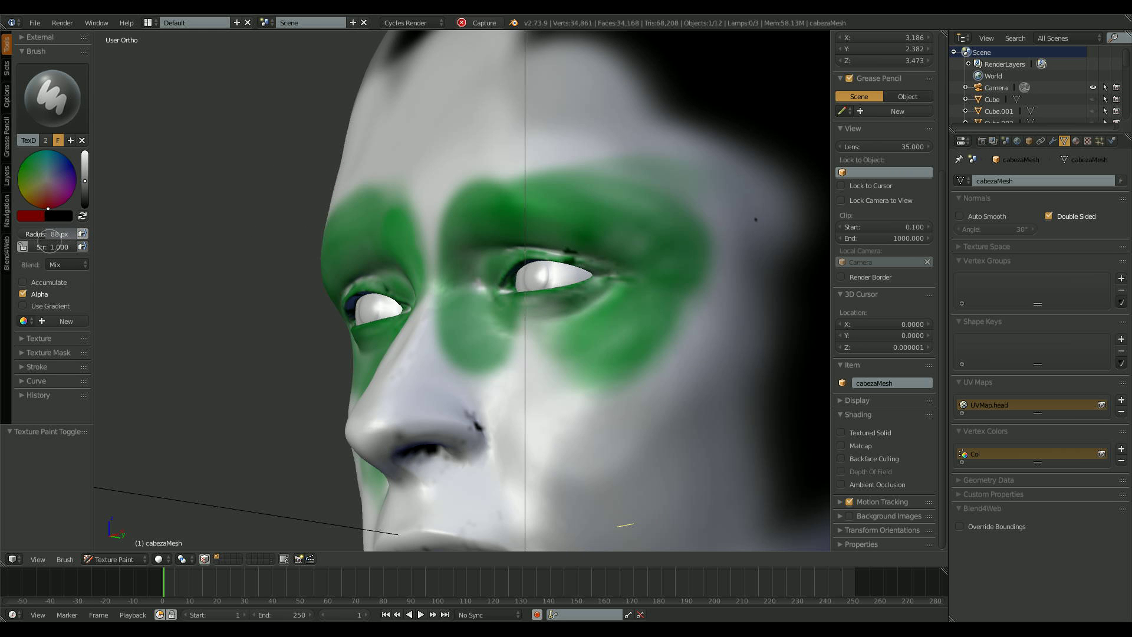
Paint red around the nostril, the upper lip and the cheek beside the nose on the head's left side
{"action": "middle_click_drag", "start_coordinate": [560, 418], "coordinate": [613, 423]}
{"action": "mouse_move", "coordinate": [613, 423]}
{"action": "middle_mouse_down", "text": "shift"}
{"action": "mouse_move", "coordinate": [611, 240]}
{"action": "mouse_move", "coordinate": [581, 221]}
{"action": "middle_mouse_up", "text": "shift"}
{"action": "mouse_move", "coordinate": [407, 339]}
{"action": "left_mouse_down"}
{"action": "mouse_move", "coordinate": [525, 242]}
{"action": "mouse_move", "coordinate": [424, 259]}
{"action": "left_mouse_up"}
{"action": "middle_click_drag", "start_coordinate": [552, 235], "coordinate": [513, 232]}
{"action": "left_click_drag", "start_coordinate": [513, 232], "coordinate": [506, 300]}
{"action": "middle_click_drag", "start_coordinate": [506, 300], "coordinate": [524, 246]}
Check the cavity mask curve and paint red over the head's left ear and the area around it
{"action": "left_click", "coordinate": [7, 68]}
{"action": "left_click", "coordinate": [7, 91]}
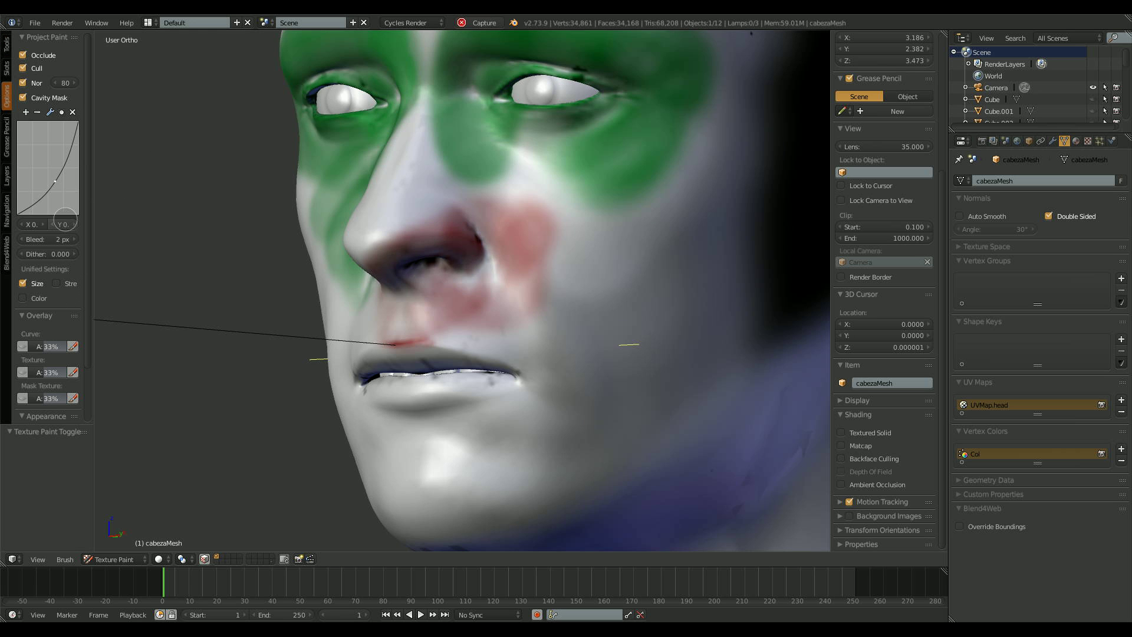
{"action": "scroll", "coordinate": [600, 277], "scroll_direction": "down", "scroll_amount": 3}
{"action": "middle_click_drag", "start_coordinate": [599, 278], "coordinate": [394, 370]}
{"action": "scroll", "coordinate": [394, 370], "scroll_direction": "up", "scroll_amount": 4}
{"action": "mouse_move", "coordinate": [397, 313]}
{"action": "middle_mouse_down", "text": "shift"}
{"action": "mouse_move", "coordinate": [397, 280]}
{"action": "mouse_move", "coordinate": [460, 304]}
{"action": "middle_mouse_up", "text": "shift"}
{"action": "mouse_move", "coordinate": [456, 261]}
{"action": "left_mouse_down"}
{"action": "mouse_move", "coordinate": [366, 301]}
{"action": "mouse_move", "coordinate": [451, 394]}
{"action": "left_mouse_up"}
{"action": "middle_click_drag", "start_coordinate": [472, 354], "coordinate": [485, 283]}
{"action": "mouse_move", "coordinate": [401, 412]}
{"action": "left_mouse_down"}
{"action": "mouse_move", "coordinate": [366, 434]}
{"action": "mouse_move", "coordinate": [320, 407]}
{"action": "left_mouse_up"}
{"action": "mouse_move", "coordinate": [456, 374]}
{"action": "middle_mouse_down"}
{"action": "mouse_move", "coordinate": [460, 392]}
{"action": "mouse_move", "coordinate": [490, 344]}
{"action": "mouse_move", "coordinate": [449, 383]}
{"action": "mouse_move", "coordinate": [403, 331]}
{"action": "mouse_move", "coordinate": [409, 268]}
{"action": "mouse_move", "coordinate": [505, 410]}
{"action": "mouse_move", "coordinate": [362, 321]}
{"action": "middle_mouse_up"}
{"action": "scroll", "coordinate": [460, 392], "scroll_direction": "up", "scroll_amount": 1}
Brighten the red brush colour, reveal the brush falloff curve settings and paint more red over the left ear
{"action": "left_click", "coordinate": [6, 44]}
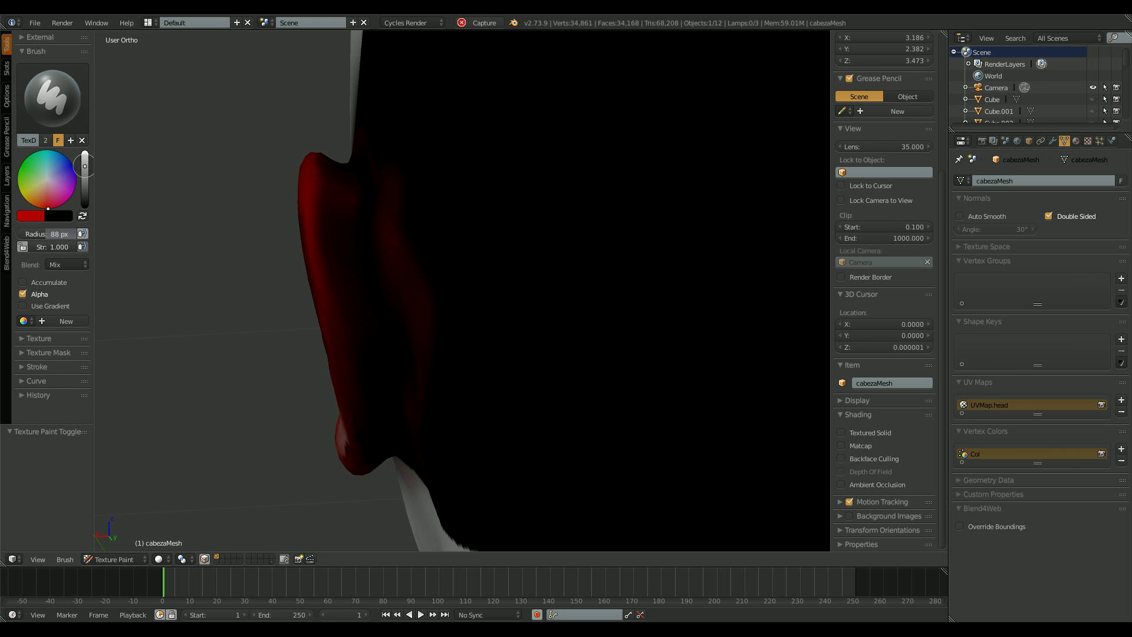
{"action": "left_click", "coordinate": [37, 366]}
{"action": "scroll", "coordinate": [59, 295], "scroll_direction": "down", "scroll_amount": 5}
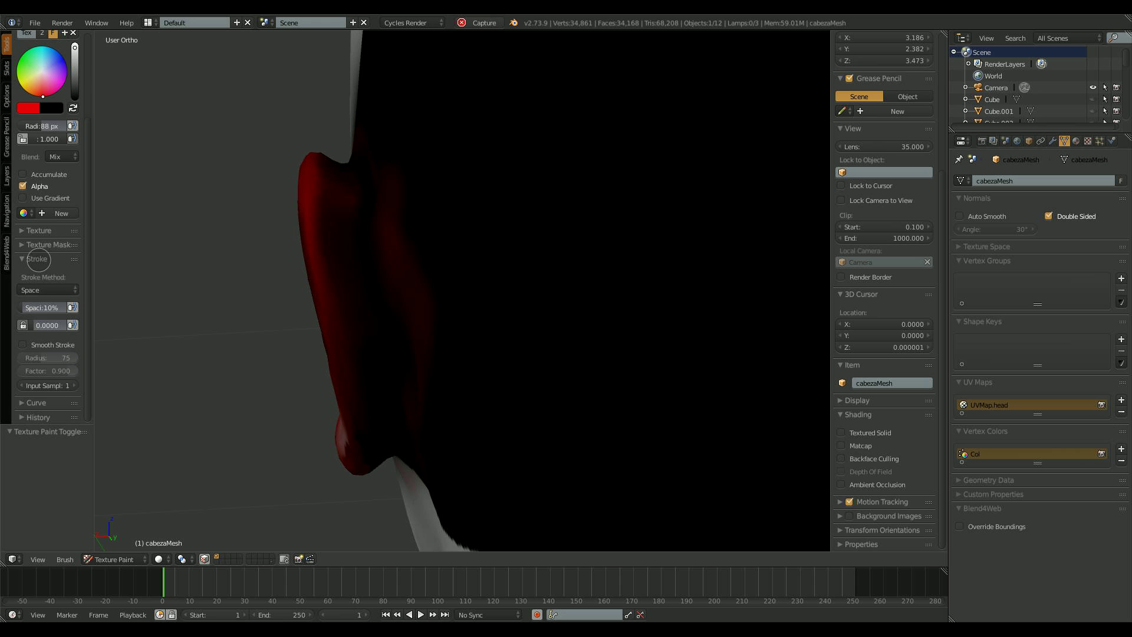
{"action": "left_click", "coordinate": [38, 260]}
{"action": "left_click", "coordinate": [39, 275]}
{"action": "scroll", "coordinate": [409, 215], "scroll_direction": "down", "scroll_amount": 2}
{"action": "left_click_drag", "start_coordinate": [409, 215], "coordinate": [402, 318]}
{"action": "mouse_move", "coordinate": [458, 357]}
{"action": "middle_mouse_down"}
{"action": "mouse_move", "coordinate": [461, 344]}
{"action": "mouse_move", "coordinate": [422, 387]}
{"action": "mouse_move", "coordinate": [313, 442]}
{"action": "mouse_move", "coordinate": [236, 273]}
{"action": "mouse_move", "coordinate": [336, 374]}
{"action": "mouse_move", "coordinate": [397, 316]}
{"action": "mouse_move", "coordinate": [327, 320]}
{"action": "mouse_move", "coordinate": [435, 348]}
{"action": "mouse_move", "coordinate": [285, 337]}
{"action": "mouse_move", "coordinate": [236, 295]}
{"action": "middle_mouse_up"}
Raise the cavity mask curve into a convex shape and paint red behind and below the left ear
{"action": "left_click", "coordinate": [6, 95]}
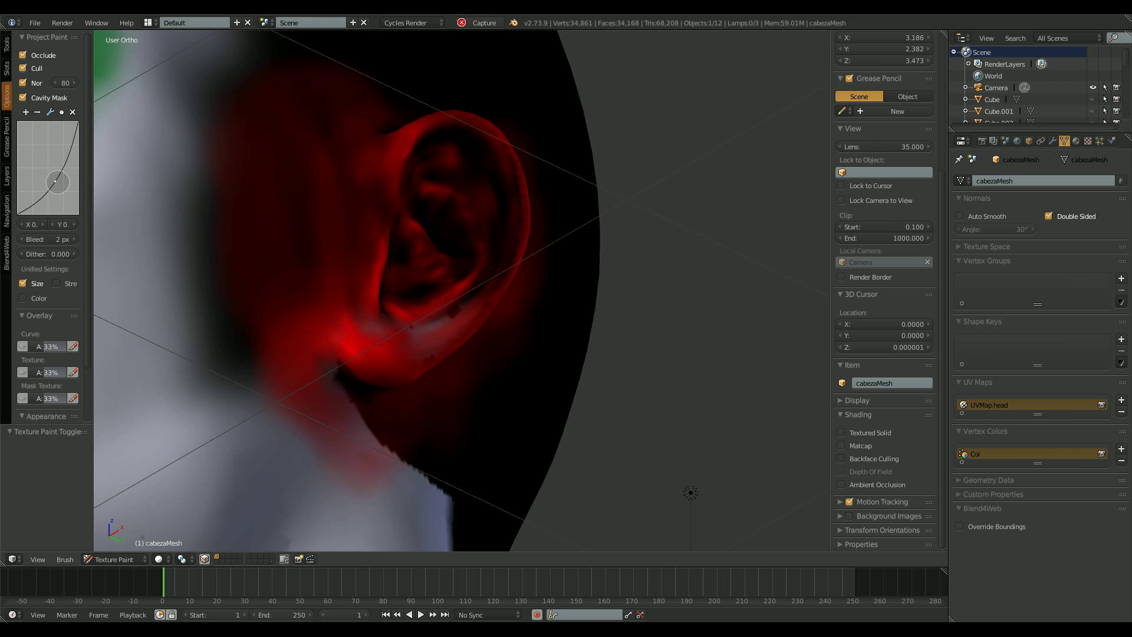
{"action": "mouse_move", "coordinate": [118, 177]}
{"action": "middle_mouse_down"}
{"action": "mouse_move", "coordinate": [429, 260]}
{"action": "mouse_move", "coordinate": [329, 386]}
{"action": "middle_mouse_up"}
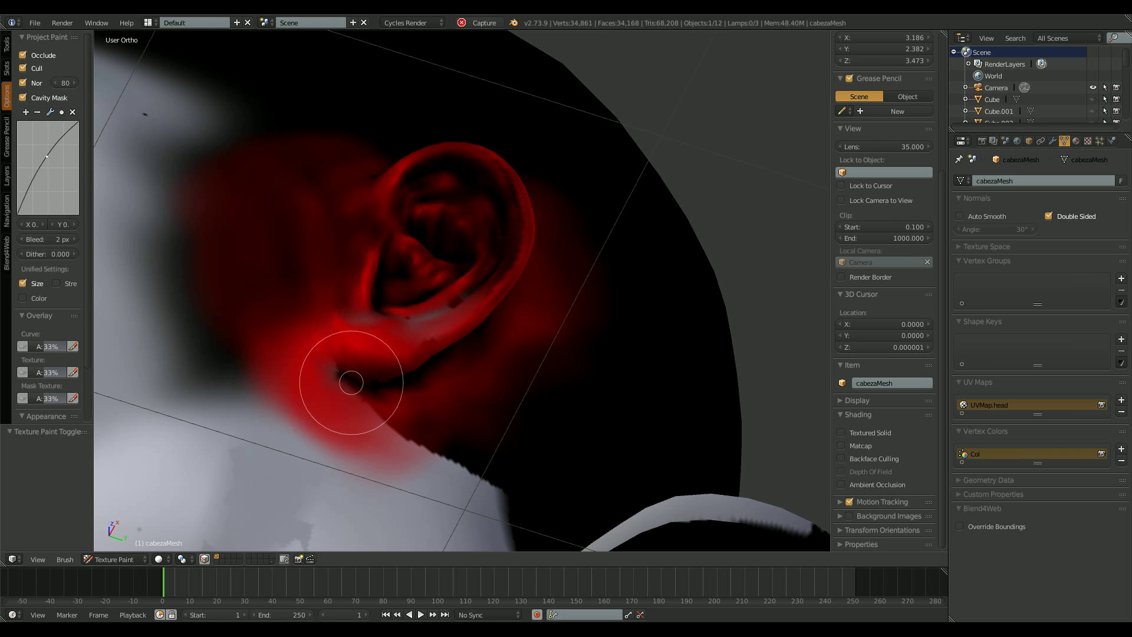
{"action": "middle_click_drag", "start_coordinate": [359, 379], "coordinate": [446, 346]}
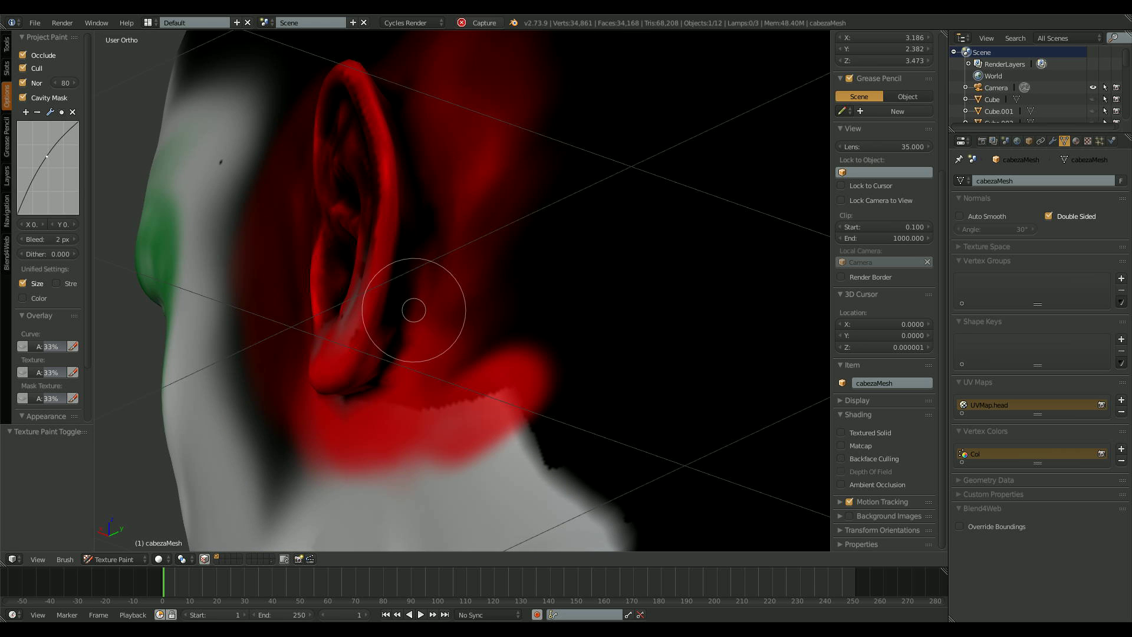
{"action": "middle_click_drag", "start_coordinate": [414, 310], "coordinate": [456, 344]}
{"action": "middle_click_drag", "start_coordinate": [369, 258], "coordinate": [506, 320]}
Paint red over the left eye area, the temple and the left side of the scalp
{"action": "middle_click_drag", "start_coordinate": [418, 249], "coordinate": [322, 254]}
{"action": "middle_click_drag", "start_coordinate": [704, 254], "coordinate": [635, 278]}
{"action": "scroll", "coordinate": [636, 278], "scroll_direction": "up", "scroll_amount": 2}
{"action": "mouse_move", "coordinate": [511, 192]}
{"action": "left_mouse_down"}
{"action": "mouse_move", "coordinate": [523, 266]}
{"action": "mouse_move", "coordinate": [557, 137]}
{"action": "mouse_move", "coordinate": [501, 232]}
{"action": "left_mouse_up"}
{"action": "middle_click_drag", "start_coordinate": [500, 232], "coordinate": [463, 236]}
{"action": "scroll", "coordinate": [463, 236], "scroll_direction": "down", "scroll_amount": 4}
{"action": "middle_click_drag", "start_coordinate": [463, 235], "coordinate": [463, 386], "text": "shift"}
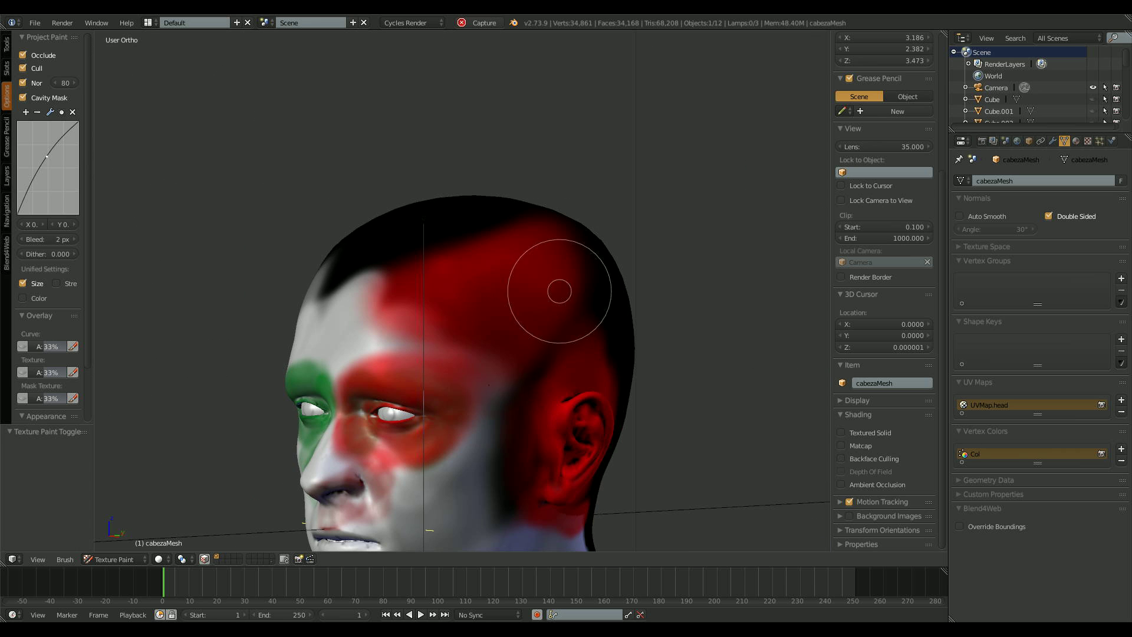
Paint red over the head's right ear and down the side of the jaw and neck
{"action": "middle_click_drag", "start_coordinate": [410, 313], "coordinate": [502, 332]}
{"action": "scroll", "coordinate": [435, 311], "scroll_direction": "up", "scroll_amount": 3}
{"action": "middle_click_drag", "start_coordinate": [354, 340], "coordinate": [458, 321]}
{"action": "middle_click_drag", "start_coordinate": [371, 260], "coordinate": [333, 297]}
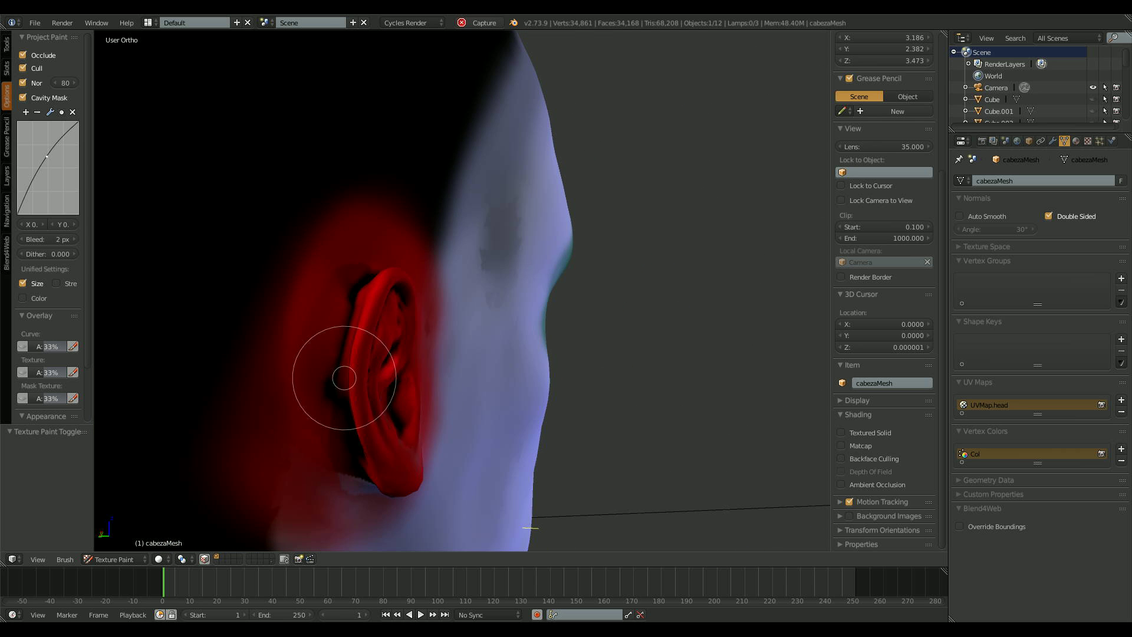
{"action": "mouse_move", "coordinate": [345, 377]}
{"action": "middle_mouse_down"}
{"action": "mouse_move", "coordinate": [359, 470]}
{"action": "mouse_move", "coordinate": [374, 313]}
{"action": "mouse_move", "coordinate": [472, 271]}
{"action": "mouse_move", "coordinate": [572, 432]}
{"action": "mouse_move", "coordinate": [637, 316]}
{"action": "mouse_move", "coordinate": [497, 303]}
{"action": "mouse_move", "coordinate": [596, 281]}
{"action": "mouse_move", "coordinate": [376, 329]}
{"action": "middle_mouse_up"}
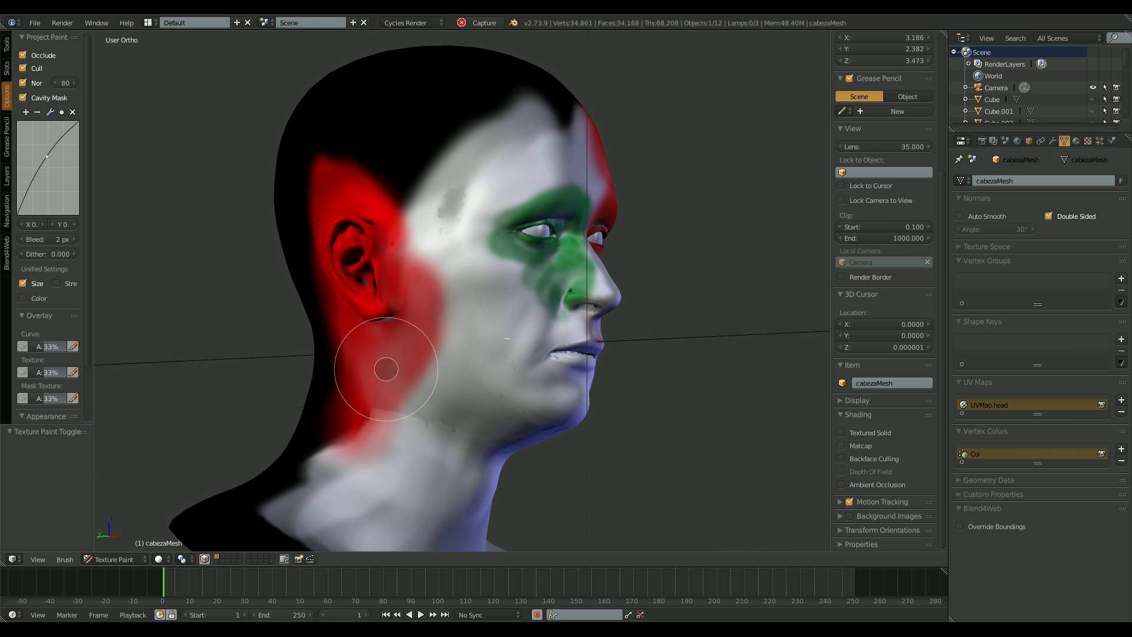
Bend the cavity mask curve into an S shape, switch the brush to yellow and paint over the right ear
{"action": "mouse_move", "coordinate": [387, 369]}
{"action": "middle_mouse_down"}
{"action": "mouse_move", "coordinate": [485, 339]}
{"action": "mouse_move", "coordinate": [574, 353]}
{"action": "mouse_move", "coordinate": [549, 298]}
{"action": "mouse_move", "coordinate": [600, 334]}
{"action": "middle_mouse_up"}
{"action": "scroll", "coordinate": [548, 297], "scroll_direction": "up", "scroll_amount": 1}
{"action": "scroll", "coordinate": [581, 318], "scroll_direction": "up", "scroll_amount": 1}
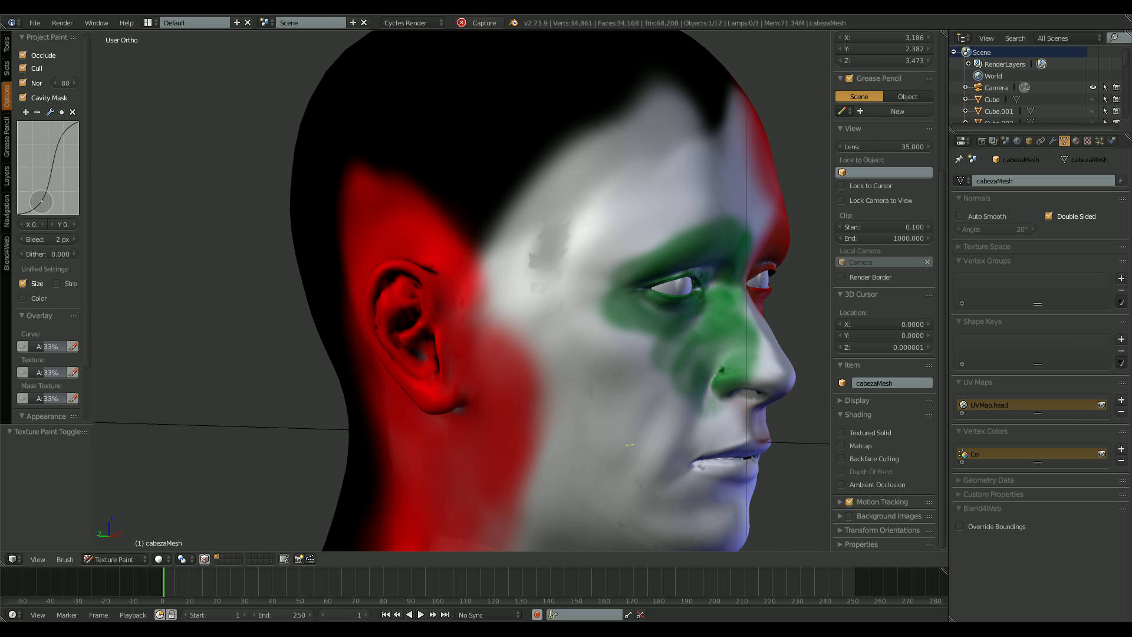
{"action": "left_click", "coordinate": [7, 43]}
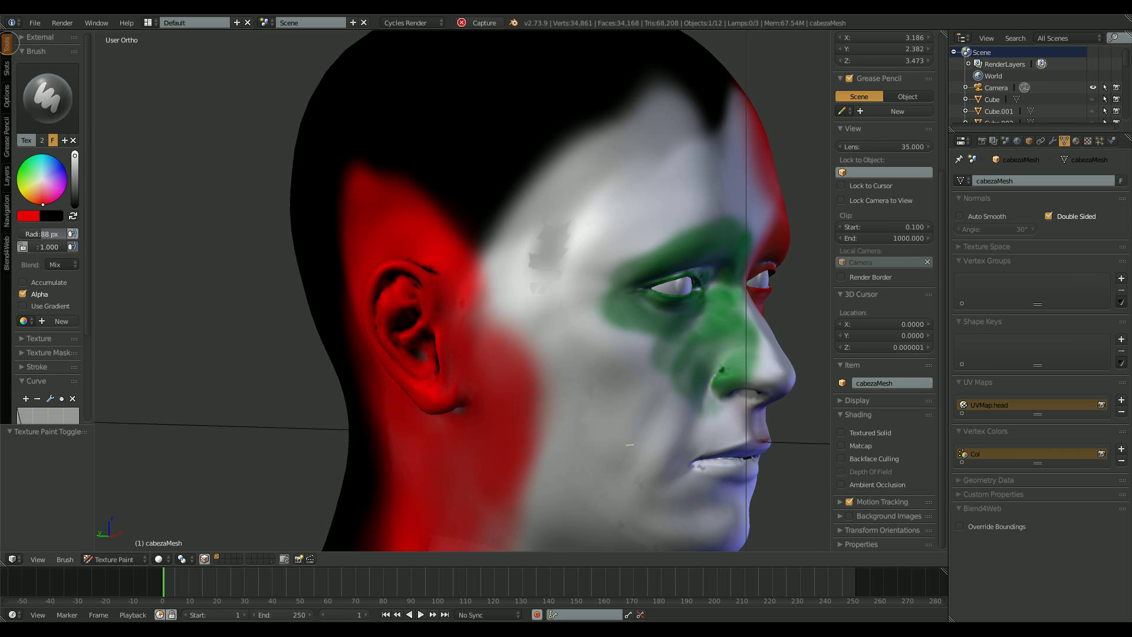
{"action": "scroll", "coordinate": [532, 288], "scroll_direction": "up", "scroll_amount": 1}
{"action": "left_click_drag", "start_coordinate": [413, 295], "coordinate": [466, 356]}
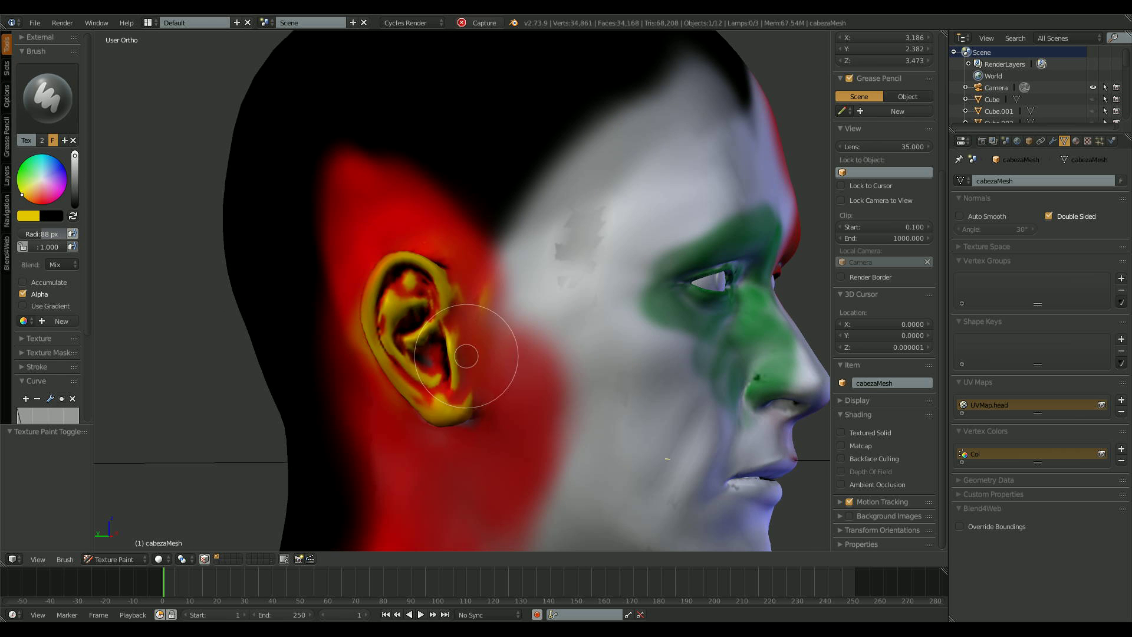
Paint yellow over the brows, forehead, lips and left cheek of the face
{"action": "mouse_move", "coordinate": [470, 294]}
{"action": "middle_mouse_down"}
{"action": "mouse_move", "coordinate": [397, 270]}
{"action": "mouse_move", "coordinate": [487, 232]}
{"action": "mouse_move", "coordinate": [354, 295]}
{"action": "mouse_move", "coordinate": [386, 395]}
{"action": "mouse_move", "coordinate": [391, 354]}
{"action": "mouse_move", "coordinate": [503, 273]}
{"action": "mouse_move", "coordinate": [566, 266]}
{"action": "mouse_move", "coordinate": [407, 364]}
{"action": "middle_mouse_up"}
{"action": "left_click_drag", "start_coordinate": [407, 364], "coordinate": [438, 266]}
{"action": "middle_click_drag", "start_coordinate": [531, 273], "coordinate": [476, 286]}
{"action": "mouse_move", "coordinate": [476, 286]}
{"action": "left_mouse_down"}
{"action": "mouse_move", "coordinate": [525, 349]}
{"action": "mouse_move", "coordinate": [629, 389]}
{"action": "left_mouse_up"}
{"action": "middle_click_drag", "start_coordinate": [630, 390], "coordinate": [554, 413]}
{"action": "middle_click_drag", "start_coordinate": [555, 413], "coordinate": [494, 246], "text": "shift"}
{"action": "mouse_move", "coordinate": [494, 246]}
{"action": "left_mouse_down"}
{"action": "mouse_move", "coordinate": [561, 252]}
{"action": "mouse_move", "coordinate": [571, 236]}
{"action": "mouse_move", "coordinate": [539, 273]}
{"action": "left_mouse_up"}
{"action": "mouse_move", "coordinate": [538, 273]}
{"action": "middle_mouse_down"}
{"action": "mouse_move", "coordinate": [706, 234]}
{"action": "mouse_move", "coordinate": [548, 301]}
{"action": "middle_mouse_up"}
{"action": "mouse_move", "coordinate": [394, 236]}
{"action": "left_mouse_down"}
{"action": "mouse_move", "coordinate": [490, 286]}
{"action": "mouse_move", "coordinate": [581, 289]}
{"action": "left_mouse_up"}
{"action": "middle_click_drag", "start_coordinate": [589, 293], "coordinate": [573, 239]}
{"action": "middle_click_drag", "start_coordinate": [614, 291], "coordinate": [722, 248]}
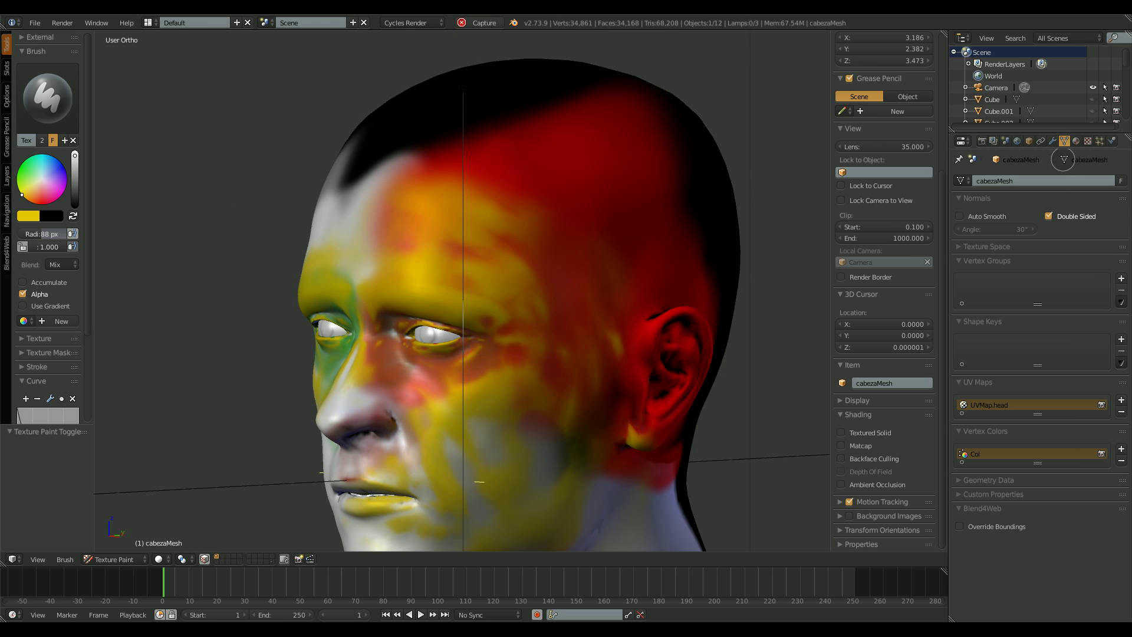
Add a Displace modifier with a new texture, strength 0.1 and midlevel 0.062 to the head
{"action": "left_click", "coordinate": [1053, 141]}
{"action": "left_click", "coordinate": [1038, 181]}
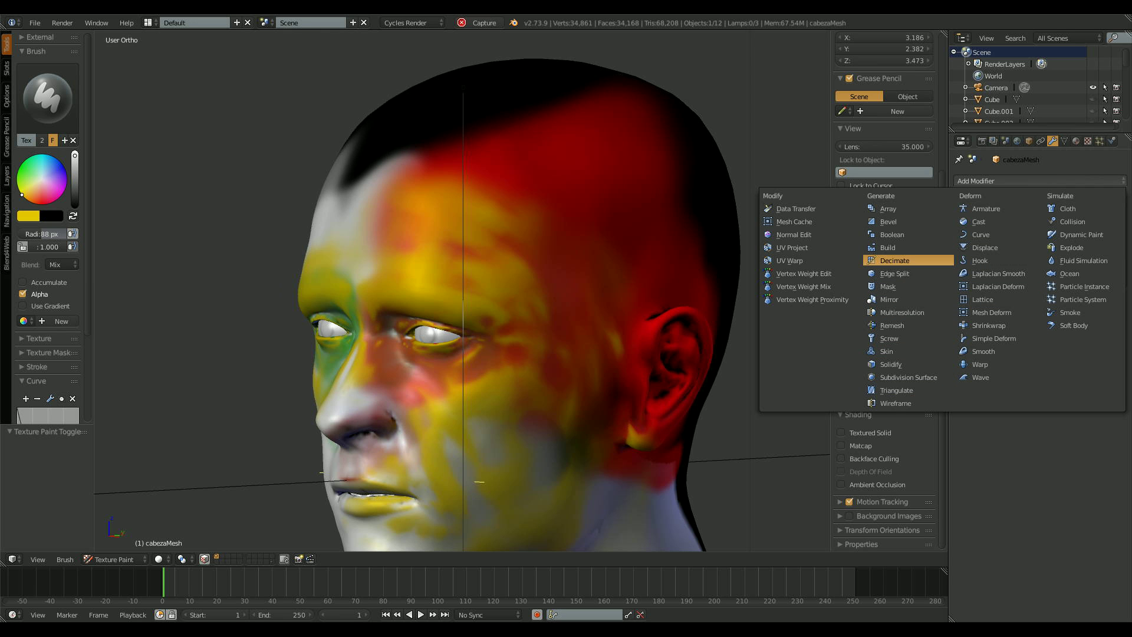
{"action": "left_click", "coordinate": [985, 248]}
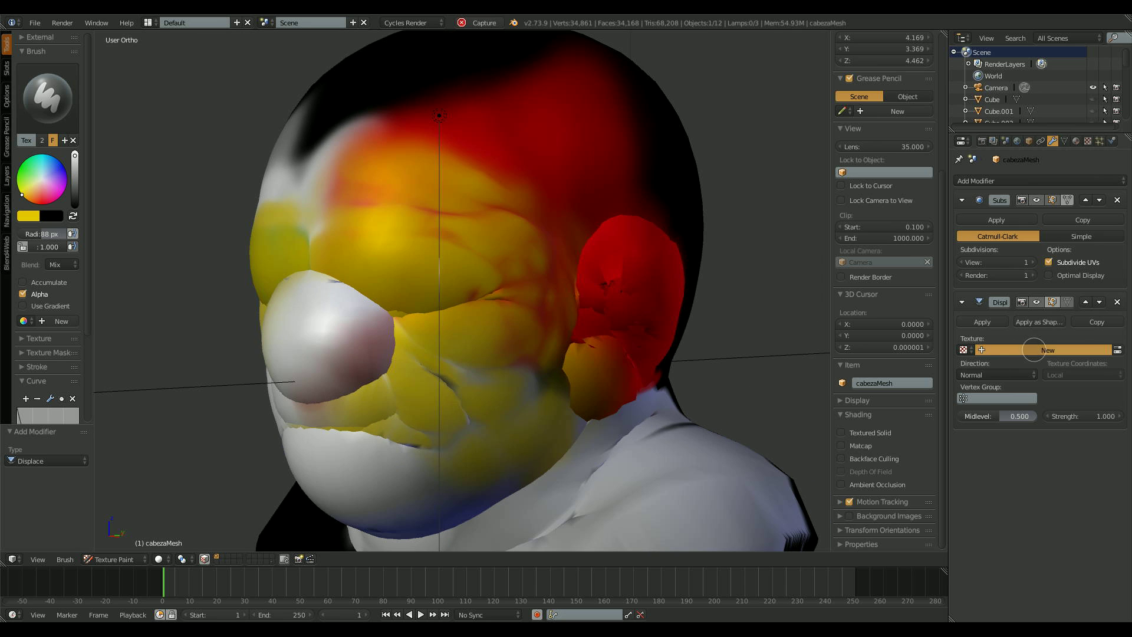
{"action": "left_click", "coordinate": [1035, 350]}
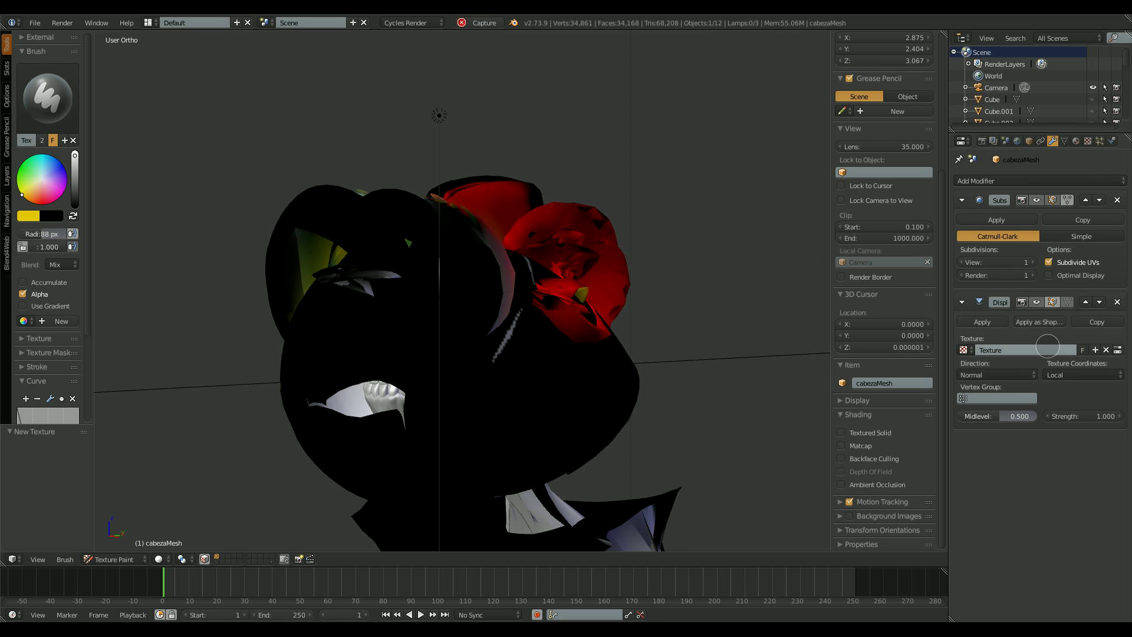
{"action": "mouse_move", "coordinate": [1111, 417]}
{"action": "left_mouse_down"}
{"action": "mouse_move", "coordinate": [1083, 417]}
{"action": "mouse_move", "coordinate": [1098, 417]}
{"action": "left_mouse_up"}
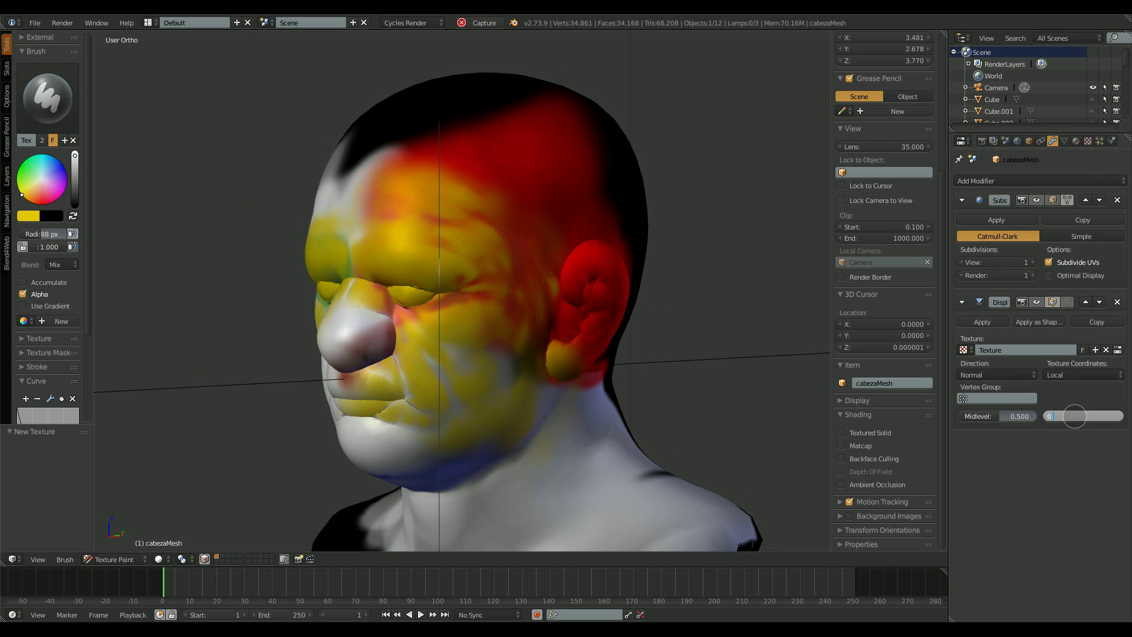
{"action": "key", "text": "Return"}
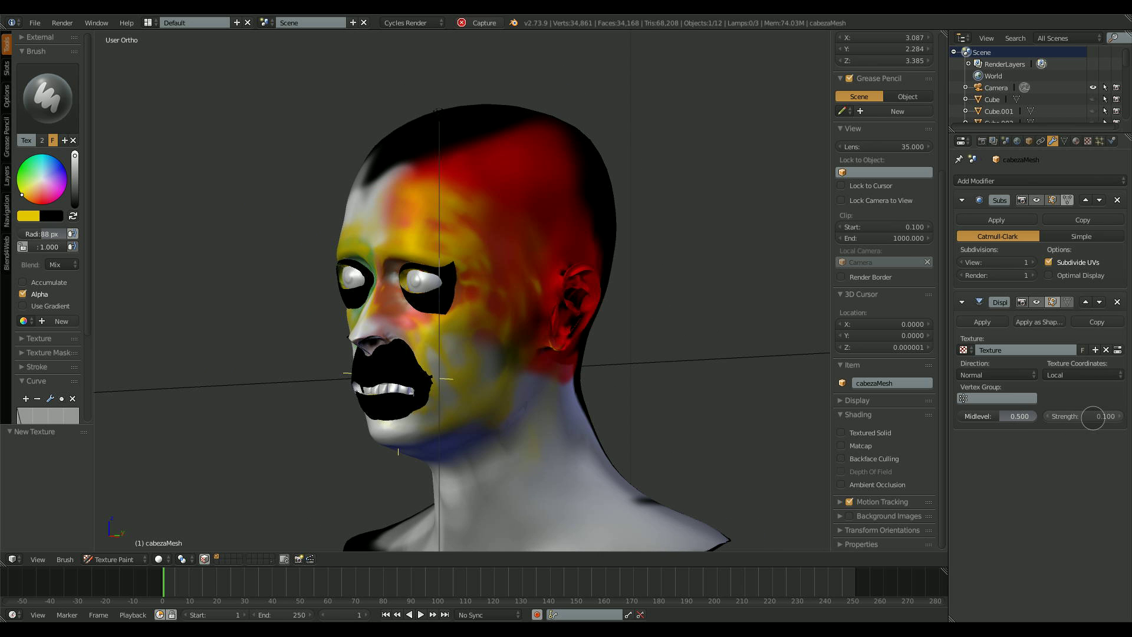
{"action": "middle_click_drag", "start_coordinate": [620, 377], "coordinate": [708, 380]}
{"action": "left_click_drag", "start_coordinate": [999, 418], "coordinate": [965, 421]}
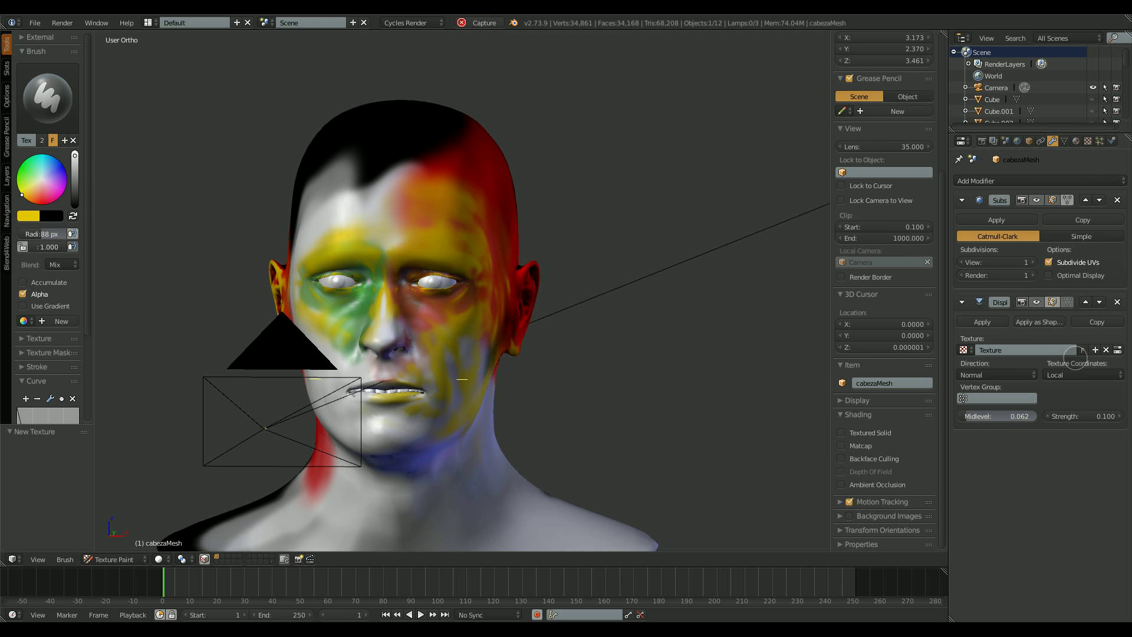
Change the displacement texture type to Musgrave and set its noise size to 0.05
{"action": "left_click", "coordinate": [1118, 349]}
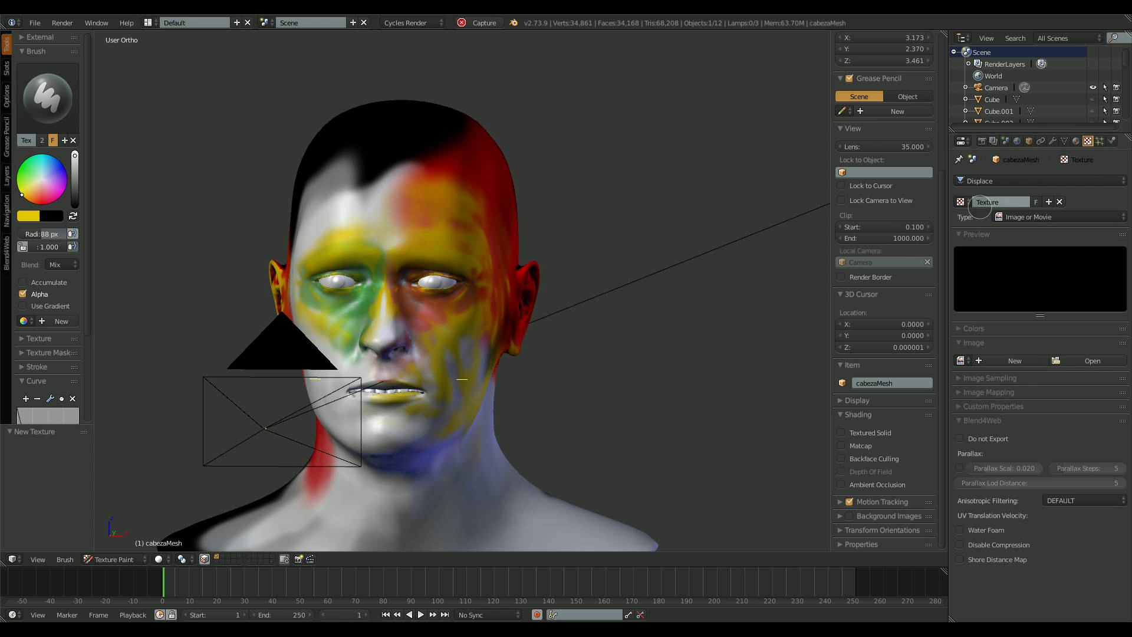
{"action": "left_click", "coordinate": [1032, 217]}
{"action": "left_click", "coordinate": [1022, 335]}
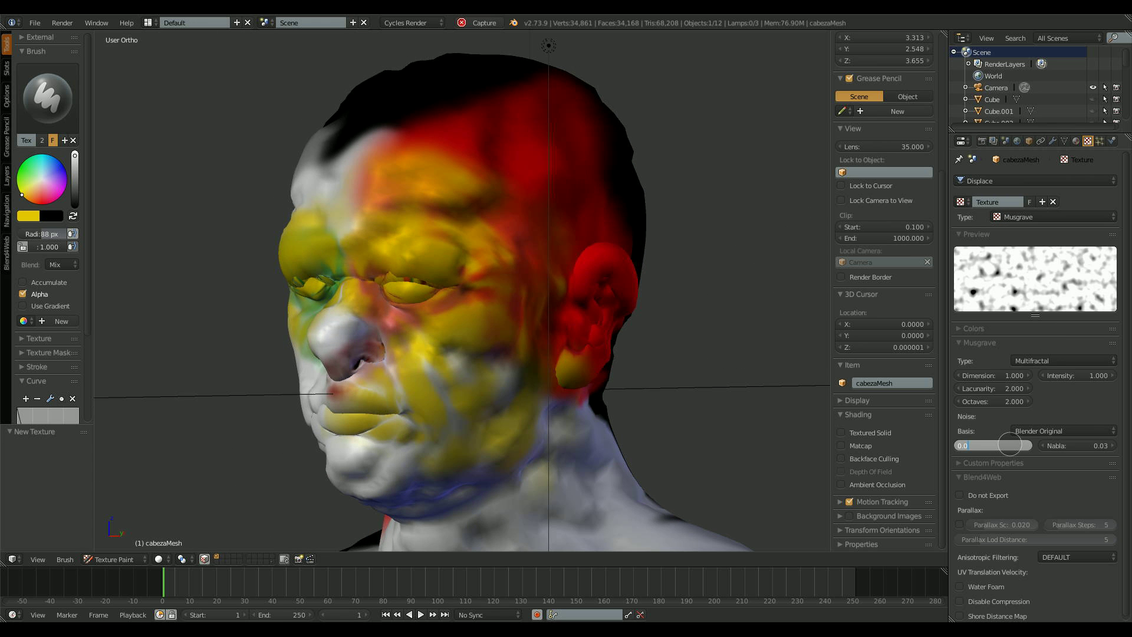
{"action": "key", "text": "Return"}
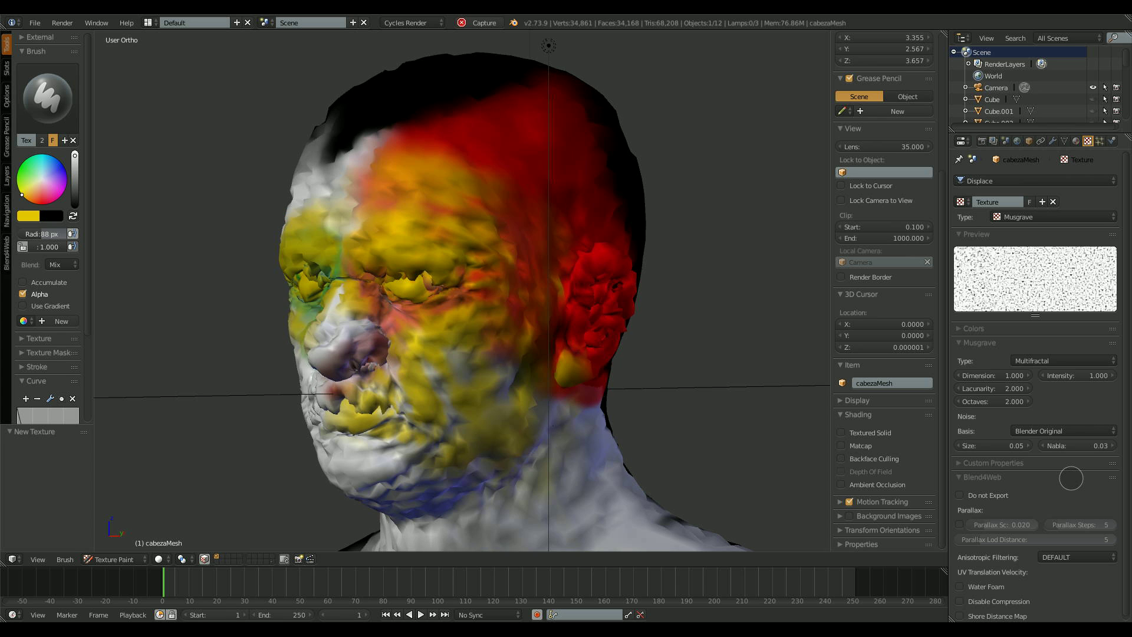
Set the subdivision view level to 2 and the Displace strength to 0.05
{"action": "left_click", "coordinate": [1053, 141]}
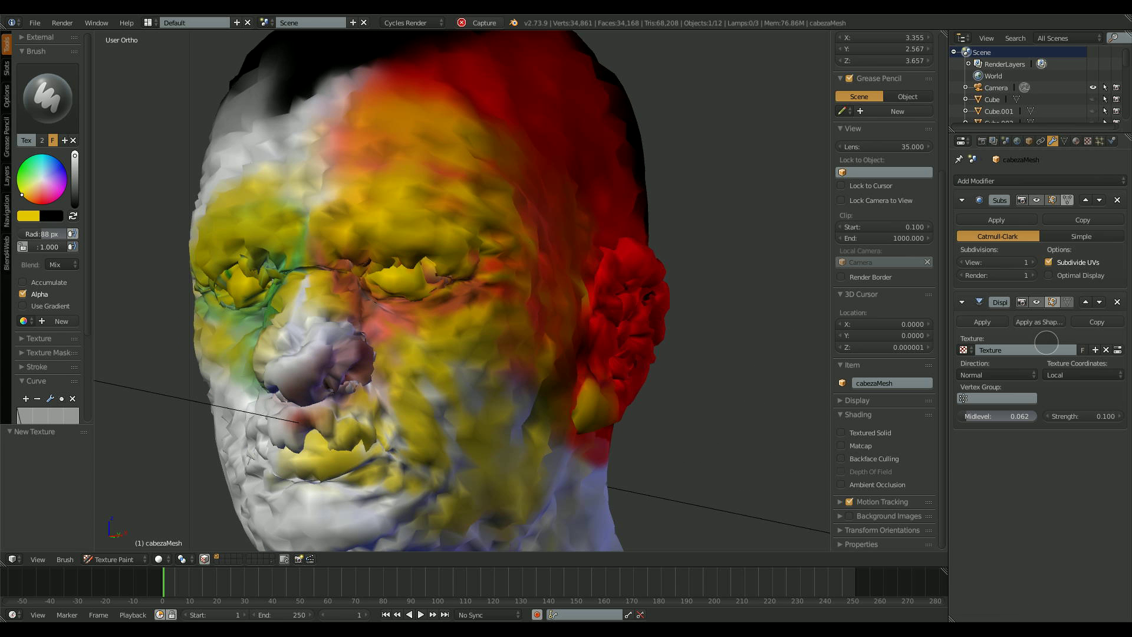
{"action": "left_click", "coordinate": [1031, 262]}
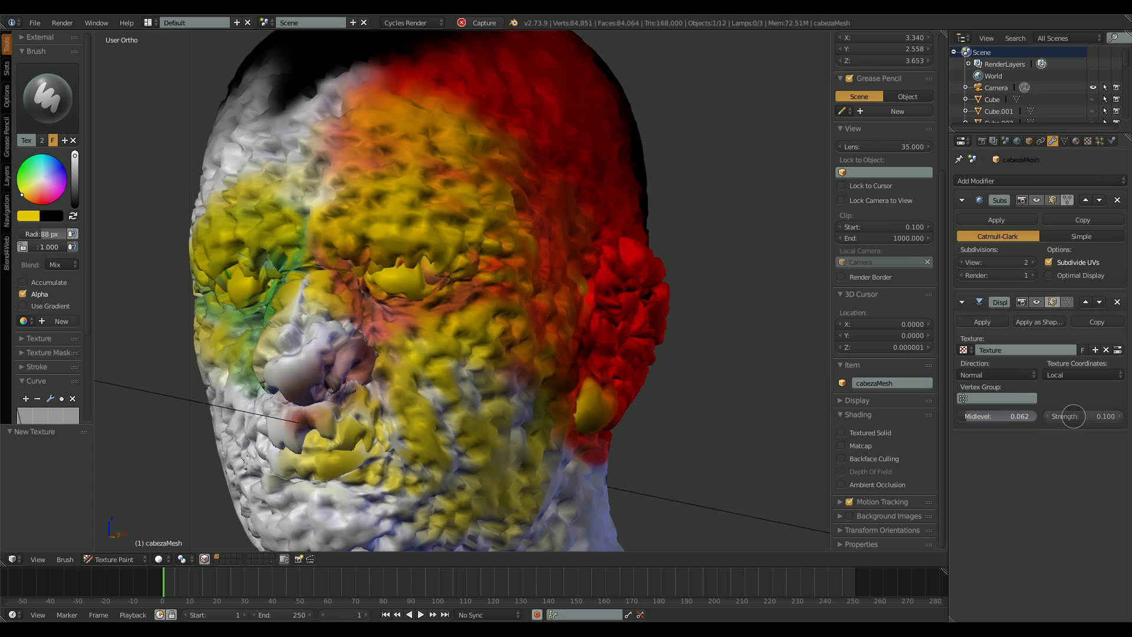
{"action": "type", "text": "0.05"}
{"action": "key", "text": "Return"}
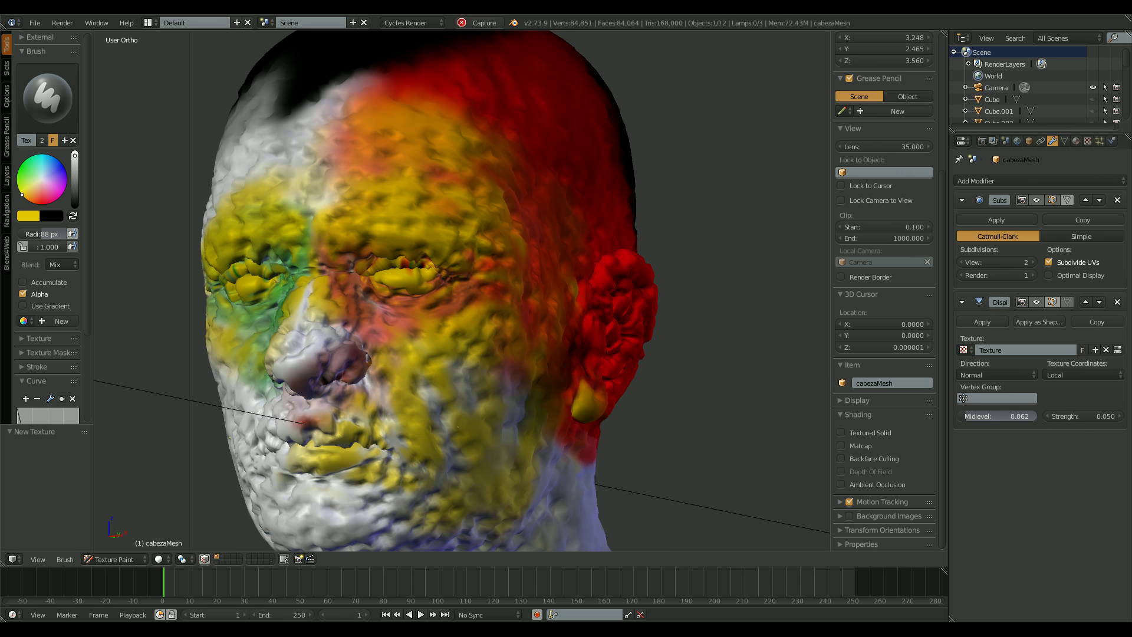
{"action": "middle_click_drag", "start_coordinate": [722, 321], "coordinate": [664, 327]}
Set the Displace midlevel to 0.523 and paint yellow on the scalp behind the left ear
{"action": "left_click_drag", "start_coordinate": [971, 417], "coordinate": [1008, 418]}
{"action": "scroll", "coordinate": [413, 324], "scroll_direction": "down", "scroll_amount": 2}
{"action": "mouse_move", "coordinate": [413, 325]}
{"action": "middle_mouse_down"}
{"action": "mouse_move", "coordinate": [561, 329]}
{"action": "mouse_move", "coordinate": [455, 324]}
{"action": "mouse_move", "coordinate": [537, 298]}
{"action": "mouse_move", "coordinate": [543, 320]}
{"action": "mouse_move", "coordinate": [652, 424]}
{"action": "mouse_move", "coordinate": [613, 314]}
{"action": "middle_mouse_up"}
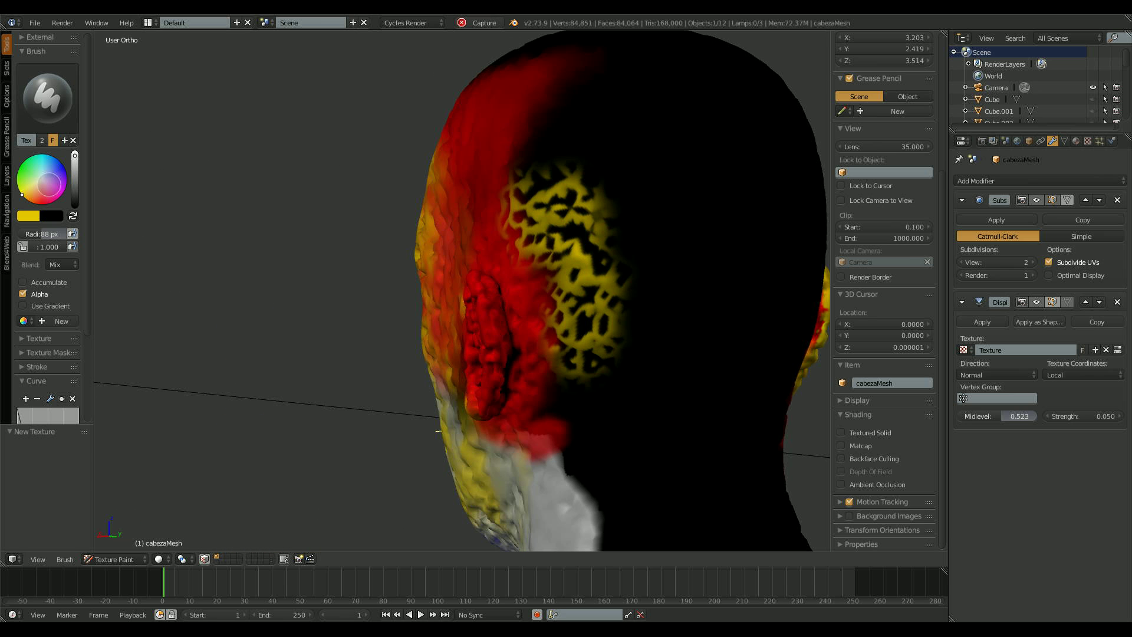
Raise the upper part of the cavity mask curve and paint bright green over the right temple, brow and cheek
{"action": "left_click", "coordinate": [7, 94]}
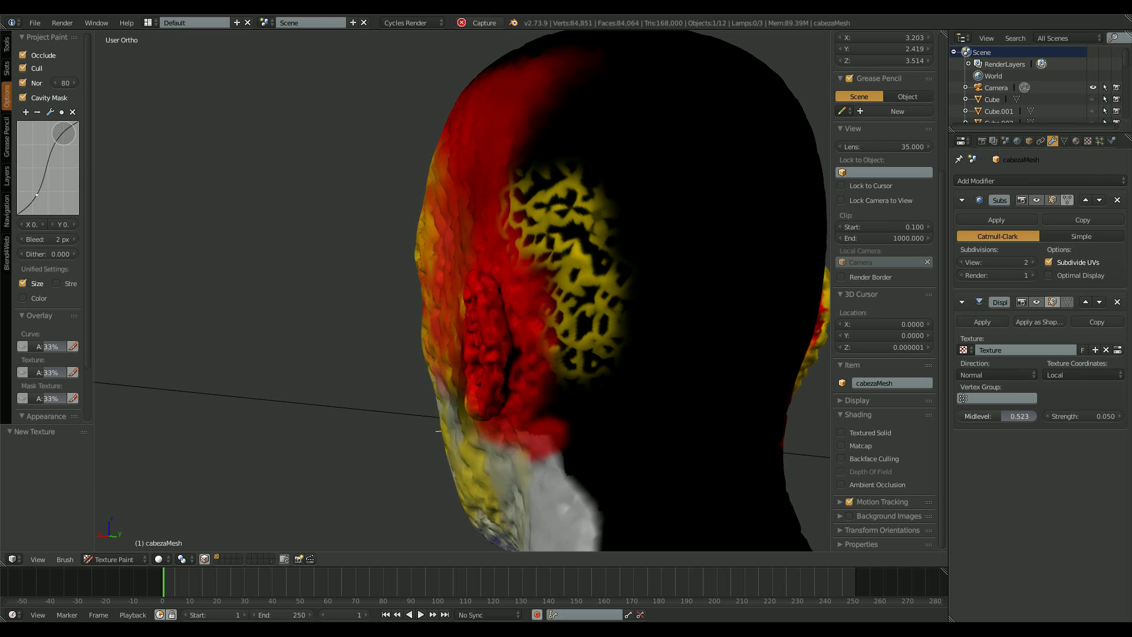
{"action": "mouse_move", "coordinate": [439, 432]}
{"action": "middle_mouse_down"}
{"action": "mouse_move", "coordinate": [678, 265]}
{"action": "mouse_move", "coordinate": [518, 316]}
{"action": "mouse_move", "coordinate": [557, 342]}
{"action": "mouse_move", "coordinate": [491, 337]}
{"action": "middle_mouse_up"}
{"action": "mouse_move", "coordinate": [539, 186]}
{"action": "middle_mouse_down"}
{"action": "mouse_move", "coordinate": [626, 259]}
{"action": "mouse_move", "coordinate": [549, 324]}
{"action": "middle_mouse_up"}
{"action": "scroll", "coordinate": [519, 339], "scroll_direction": "up", "scroll_amount": 2}
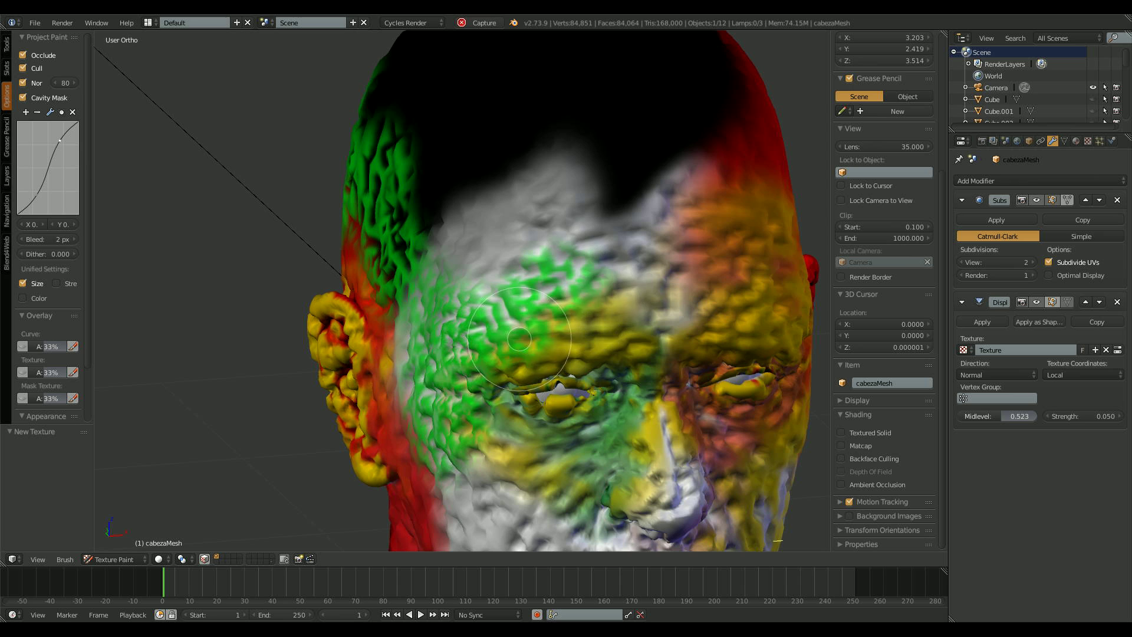
{"action": "middle_click_drag", "start_coordinate": [641, 384], "coordinate": [514, 332]}
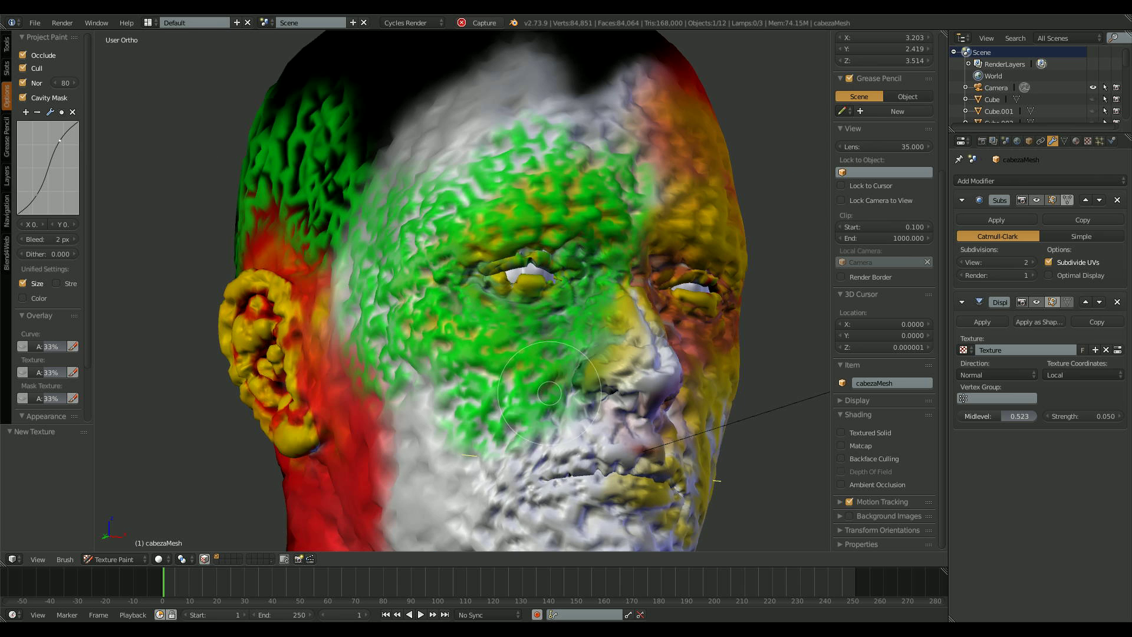
Paint green over the nose and across the top of the head
{"action": "middle_click_drag", "start_coordinate": [549, 393], "coordinate": [636, 299]}
{"action": "mouse_move", "coordinate": [454, 394]}
{"action": "middle_mouse_down"}
{"action": "mouse_move", "coordinate": [513, 330]}
{"action": "mouse_move", "coordinate": [488, 369]}
{"action": "middle_mouse_up"}
{"action": "mouse_move", "coordinate": [450, 334]}
{"action": "middle_mouse_down"}
{"action": "mouse_move", "coordinate": [653, 317]}
{"action": "mouse_move", "coordinate": [593, 399]}
{"action": "mouse_move", "coordinate": [696, 458]}
{"action": "middle_mouse_up"}
{"action": "left_click_drag", "start_coordinate": [448, 118], "coordinate": [384, 213]}
{"action": "mouse_move", "coordinate": [566, 319]}
{"action": "middle_mouse_down"}
{"action": "mouse_move", "coordinate": [521, 240]}
{"action": "mouse_move", "coordinate": [538, 220]}
{"action": "mouse_move", "coordinate": [432, 227]}
{"action": "middle_mouse_up"}
{"action": "scroll", "coordinate": [538, 221], "scroll_direction": "up", "scroll_amount": 6}
{"action": "scroll", "coordinate": [511, 293], "scroll_direction": "down", "scroll_amount": 7}
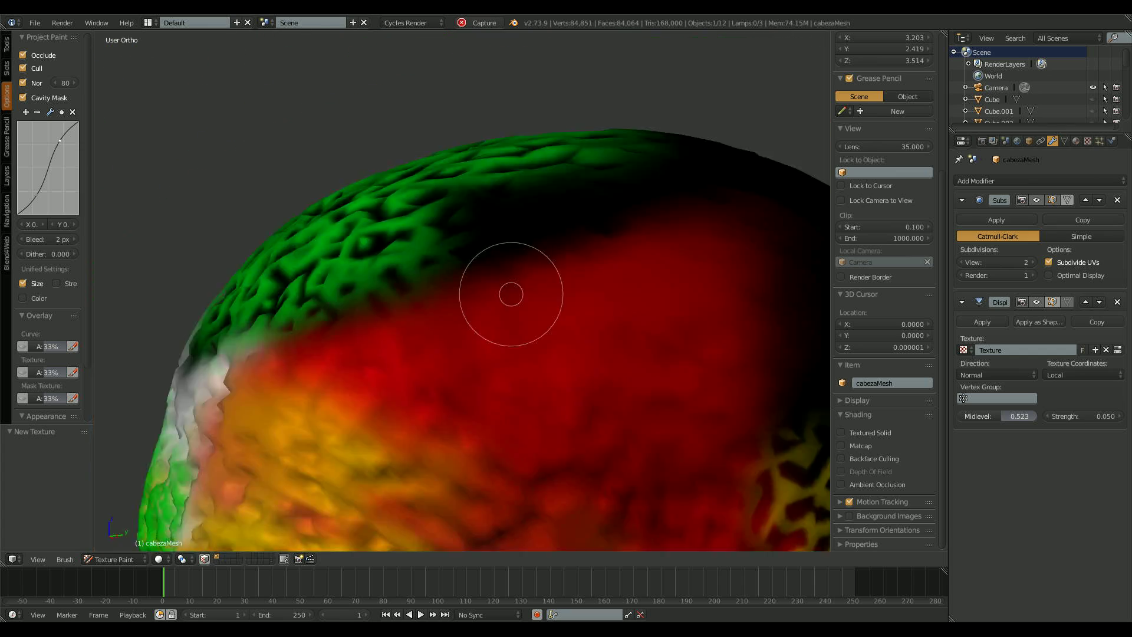
Paint green over the left ear and the scalp around it
{"action": "middle_click_drag", "start_coordinate": [510, 293], "coordinate": [634, 372]}
{"action": "middle_click_drag", "start_coordinate": [634, 372], "coordinate": [637, 213], "text": "shift"}
{"action": "middle_click_drag", "start_coordinate": [717, 213], "coordinate": [634, 236]}
{"action": "scroll", "coordinate": [728, 299], "scroll_direction": "down", "scroll_amount": 4}
{"action": "scroll", "coordinate": [728, 300], "scroll_direction": "up", "scroll_amount": 6}
{"action": "mouse_move", "coordinate": [728, 299]}
{"action": "middle_mouse_down"}
{"action": "mouse_move", "coordinate": [632, 245]}
{"action": "mouse_move", "coordinate": [522, 292]}
{"action": "middle_mouse_up"}
{"action": "left_click_drag", "start_coordinate": [522, 319], "coordinate": [583, 242]}
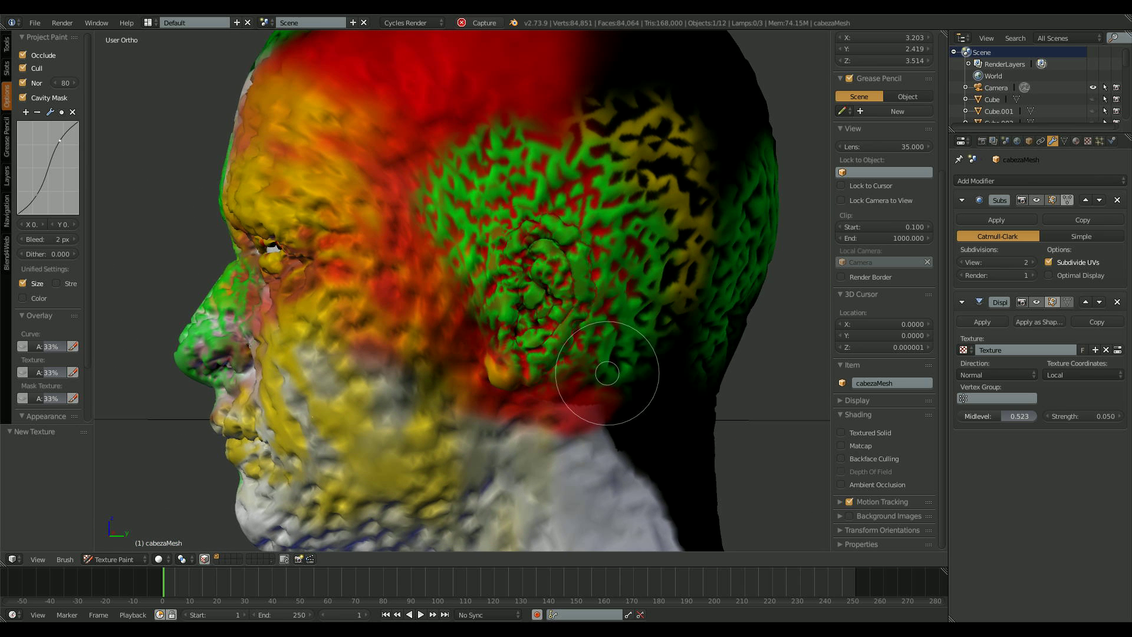
Hide the Displace modifier in the viewport and examine the painted pattern on the smooth head
{"action": "mouse_move", "coordinate": [619, 345]}
{"action": "middle_mouse_down"}
{"action": "mouse_move", "coordinate": [480, 354]}
{"action": "mouse_move", "coordinate": [731, 347]}
{"action": "mouse_move", "coordinate": [710, 338]}
{"action": "mouse_move", "coordinate": [742, 338]}
{"action": "mouse_move", "coordinate": [741, 303]}
{"action": "middle_mouse_up"}
{"action": "left_click", "coordinate": [1037, 301]}
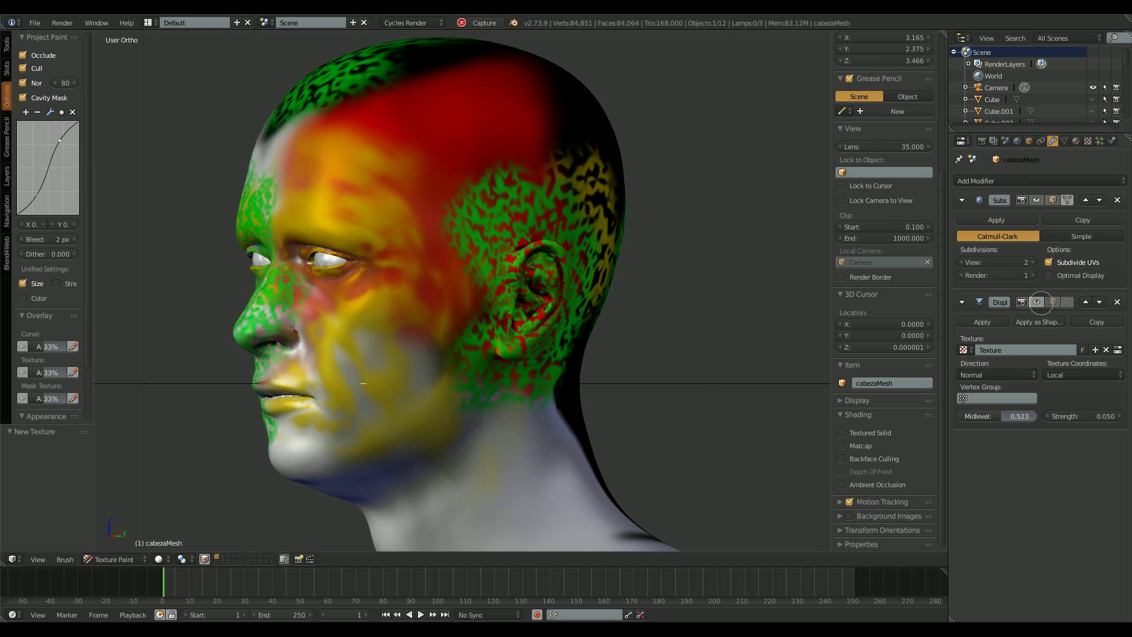
{"action": "middle_click_drag", "start_coordinate": [607, 290], "coordinate": [561, 284]}
{"action": "middle_click_drag", "start_coordinate": [395, 289], "coordinate": [561, 317]}
{"action": "scroll", "coordinate": [561, 316], "scroll_direction": "up", "scroll_amount": 4}
{"action": "middle_click_drag", "start_coordinate": [492, 144], "coordinate": [680, 260], "text": "shift"}
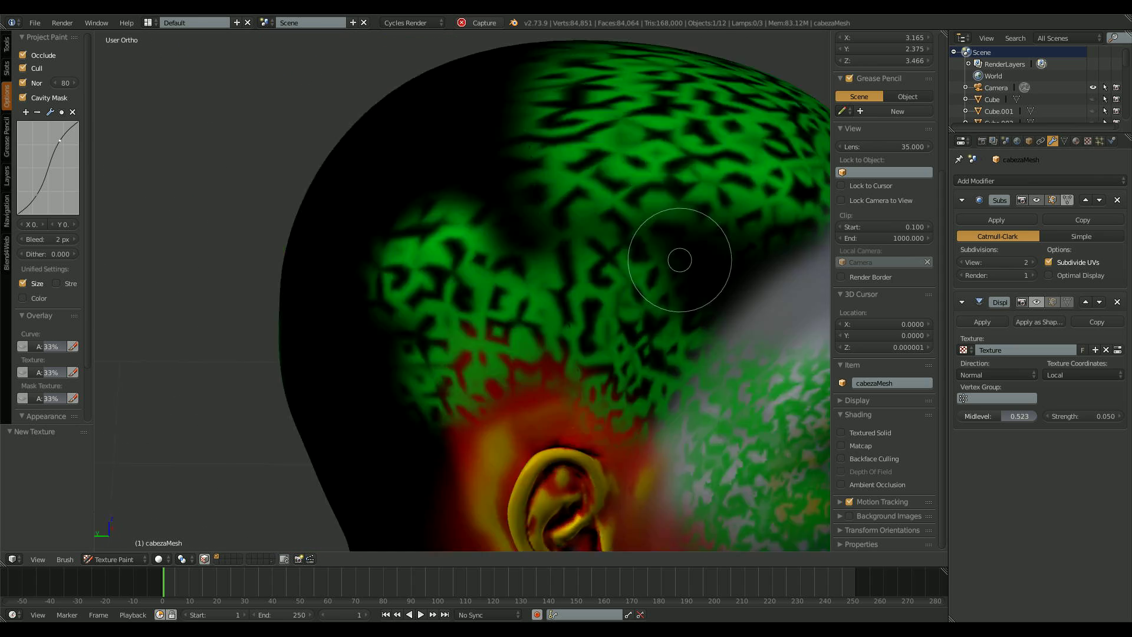
{"action": "mouse_move", "coordinate": [596, 339]}
{"action": "middle_mouse_down", "text": "shift"}
{"action": "mouse_move", "coordinate": [560, 279]}
{"action": "mouse_move", "coordinate": [626, 283]}
{"action": "middle_mouse_up", "text": "shift"}
{"action": "scroll", "coordinate": [561, 280], "scroll_direction": "down", "scroll_amount": 3}
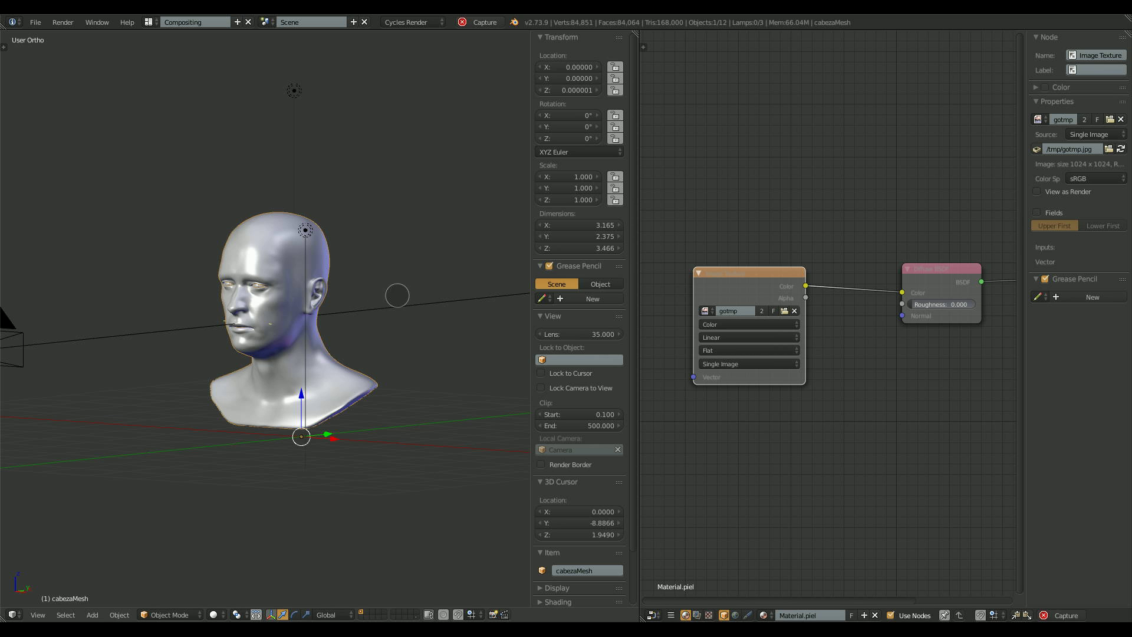
Switch the viewport shading to Material and examine the painted colours on the head up close
{"action": "middle_click_drag", "start_coordinate": [365, 292], "coordinate": [387, 303]}
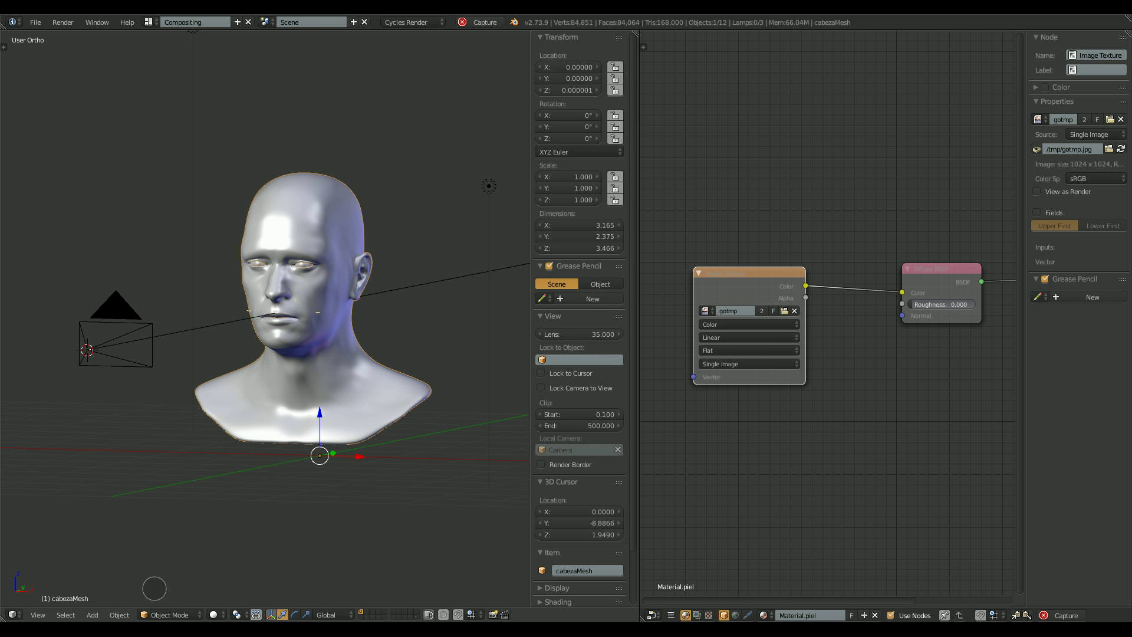
{"action": "left_click", "coordinate": [216, 614]}
{"action": "left_click", "coordinate": [230, 549]}
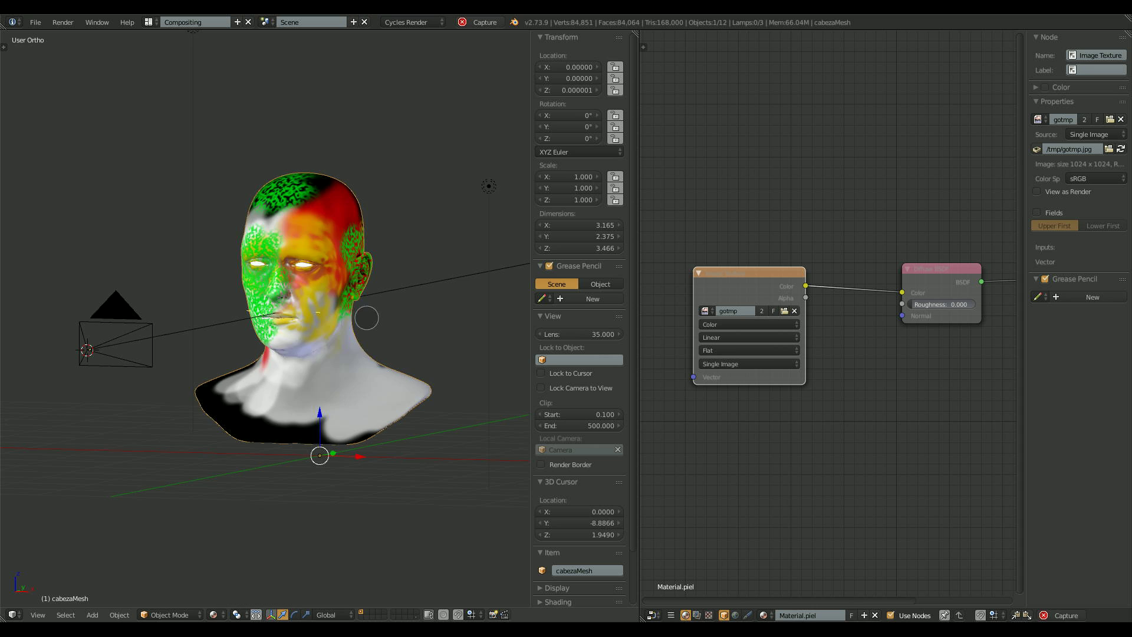
{"action": "mouse_move", "coordinate": [335, 308]}
{"action": "middle_mouse_down"}
{"action": "mouse_move", "coordinate": [395, 308]}
{"action": "mouse_move", "coordinate": [375, 245]}
{"action": "middle_mouse_up"}
{"action": "mouse_move", "coordinate": [375, 244]}
{"action": "middle_mouse_down"}
{"action": "mouse_move", "coordinate": [332, 248]}
{"action": "mouse_move", "coordinate": [345, 268]}
{"action": "middle_mouse_up"}
{"action": "middle_click_drag", "start_coordinate": [345, 268], "coordinate": [354, 313]}
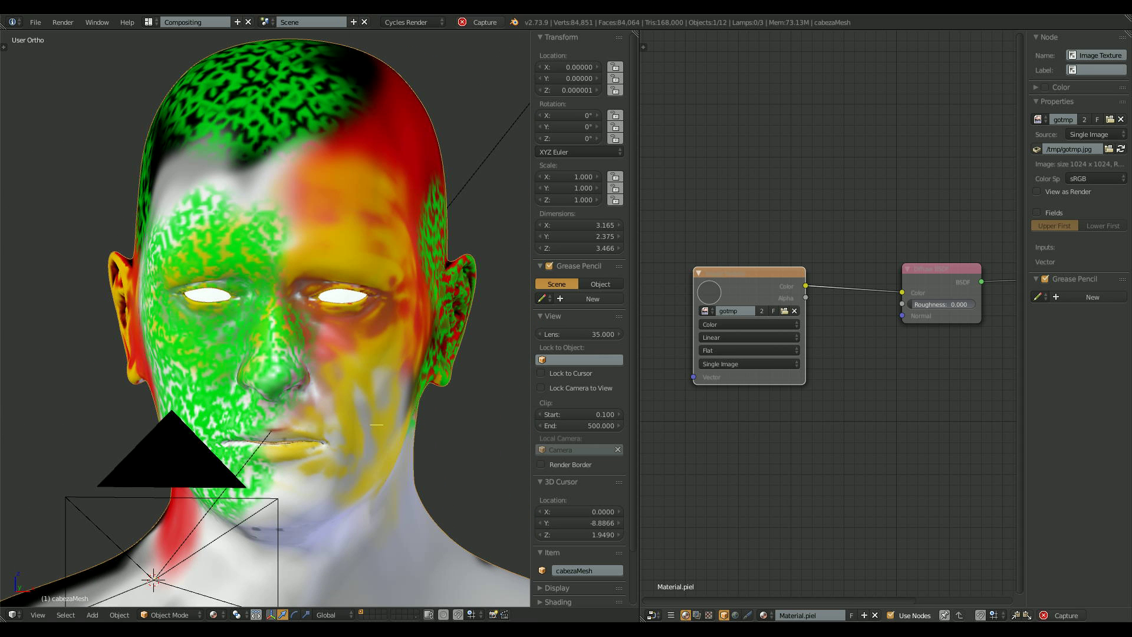
Delete the Image Texture node from the skin material and add a Geometry input node in front of the Diffuse BSDF
{"action": "key", "text": "x"}
{"action": "middle_click_drag", "start_coordinate": [445, 329], "coordinate": [402, 310]}
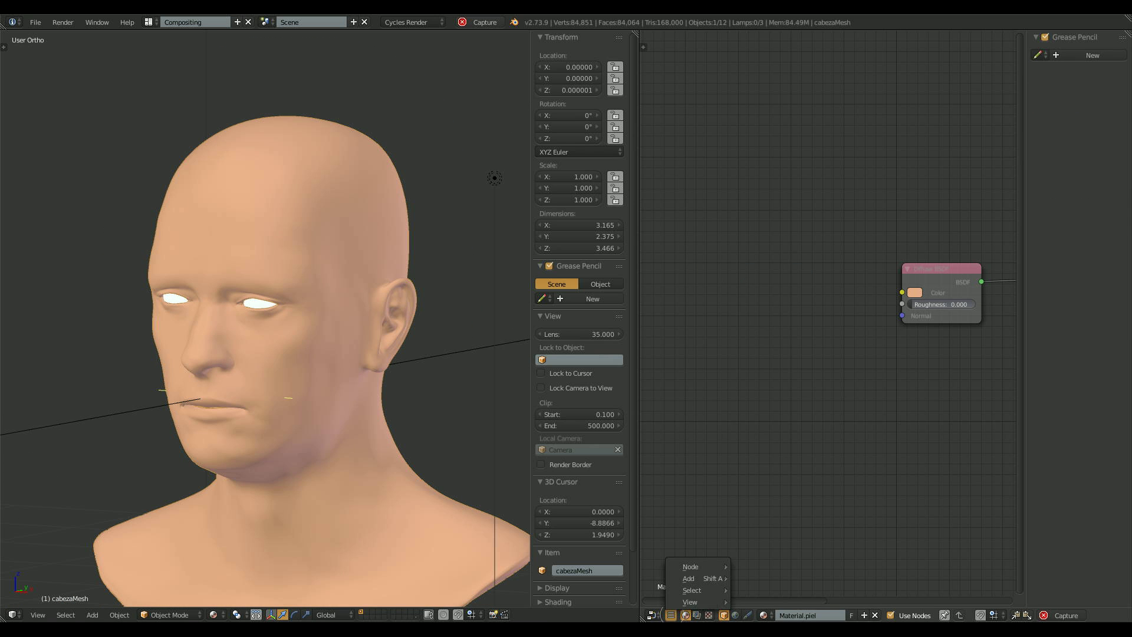
{"action": "mouse_move", "coordinate": [699, 566]}
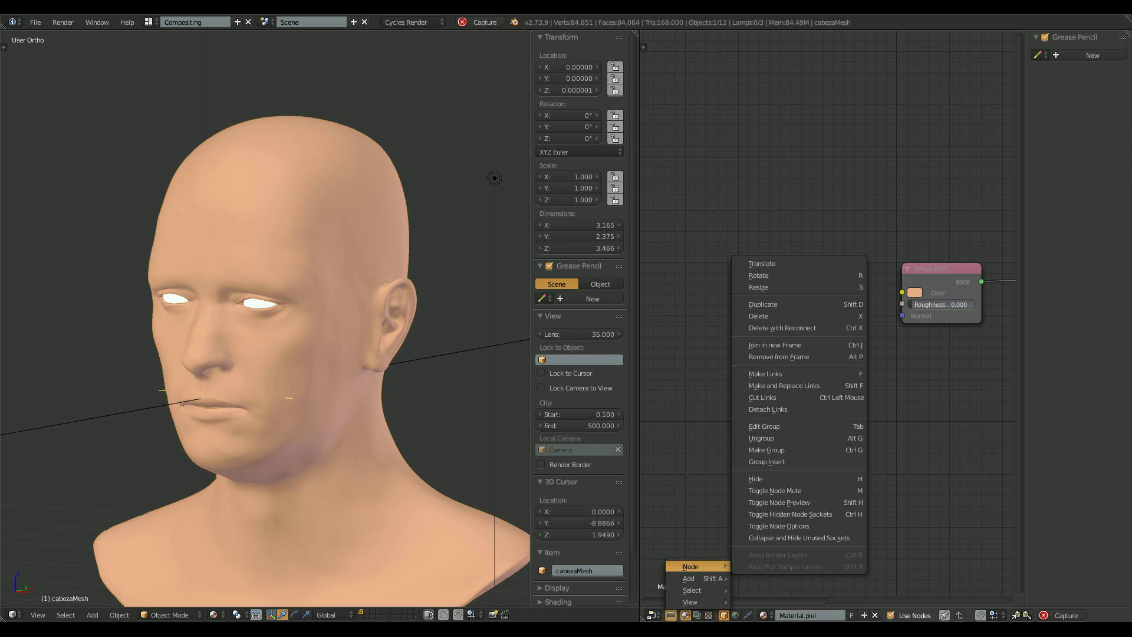
{"action": "mouse_move", "coordinate": [760, 484]}
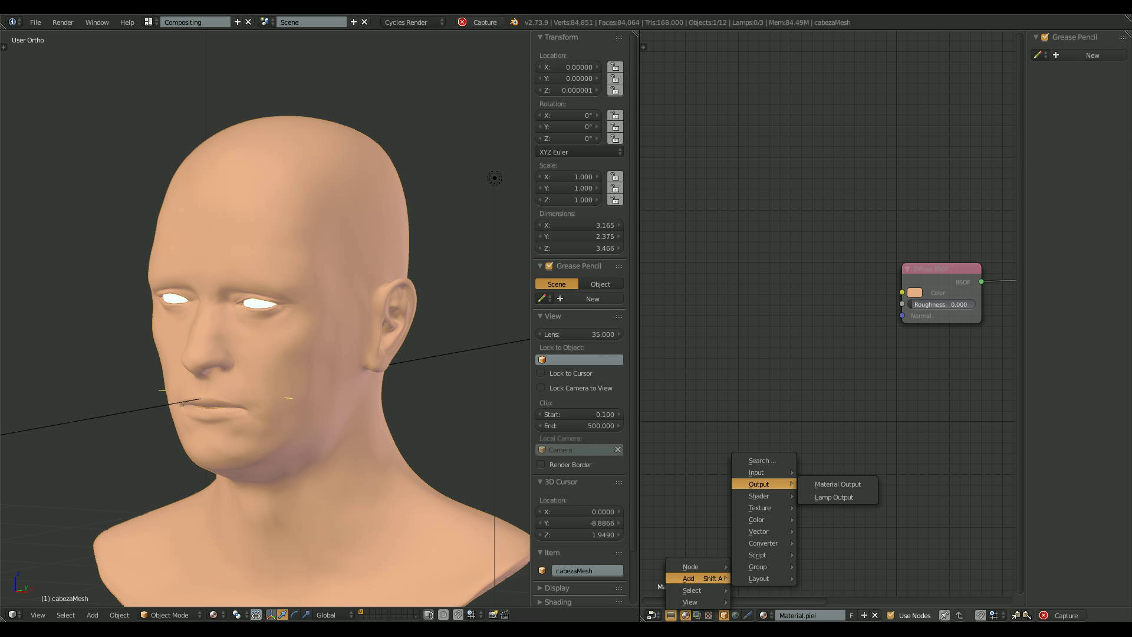
{"action": "left_click", "coordinate": [830, 395]}
{"action": "left_click", "coordinate": [796, 289]}
{"action": "scroll", "coordinate": [778, 324], "scroll_direction": "up", "scroll_amount": 5}
{"action": "middle_click_drag", "start_coordinate": [899, 271], "coordinate": [880, 321]}
{"action": "middle_click_drag", "start_coordinate": [880, 321], "coordinate": [792, 311]}
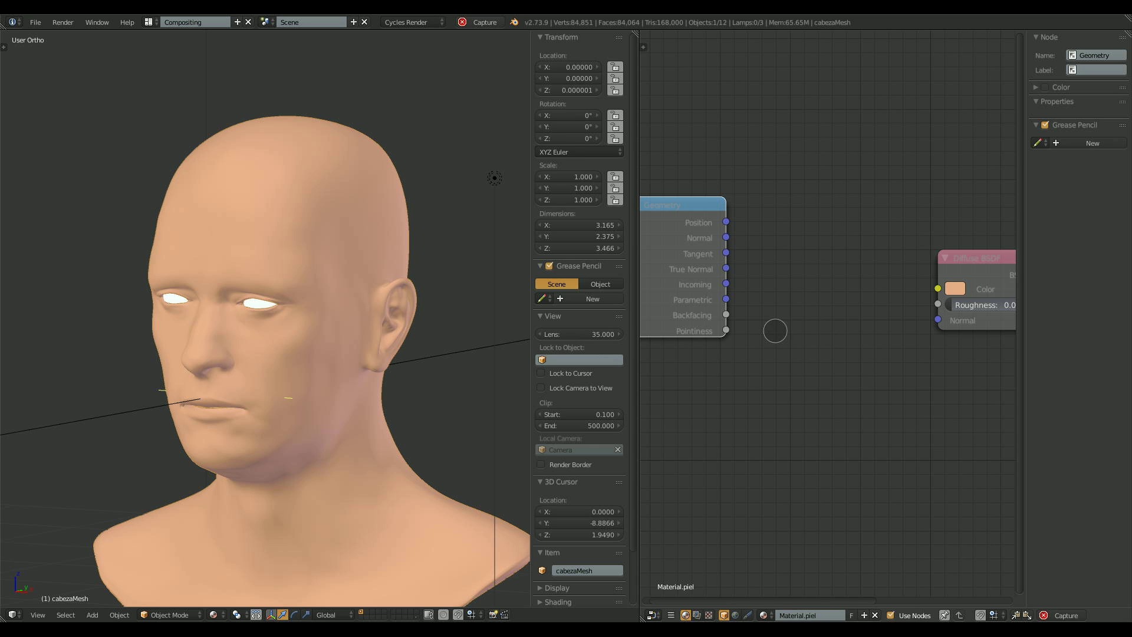
Add a ColorRamp converter node to the skin material below the Geometry node
{"action": "scroll", "coordinate": [740, 341], "scroll_direction": "down", "scroll_amount": 2}
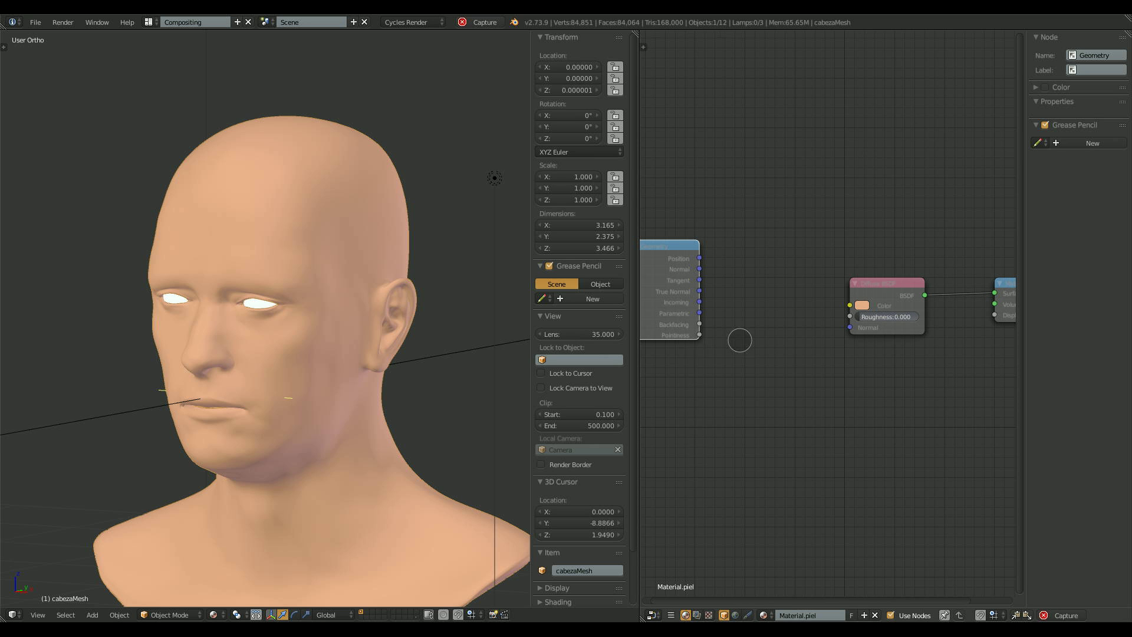
{"action": "left_click", "coordinate": [672, 615]}
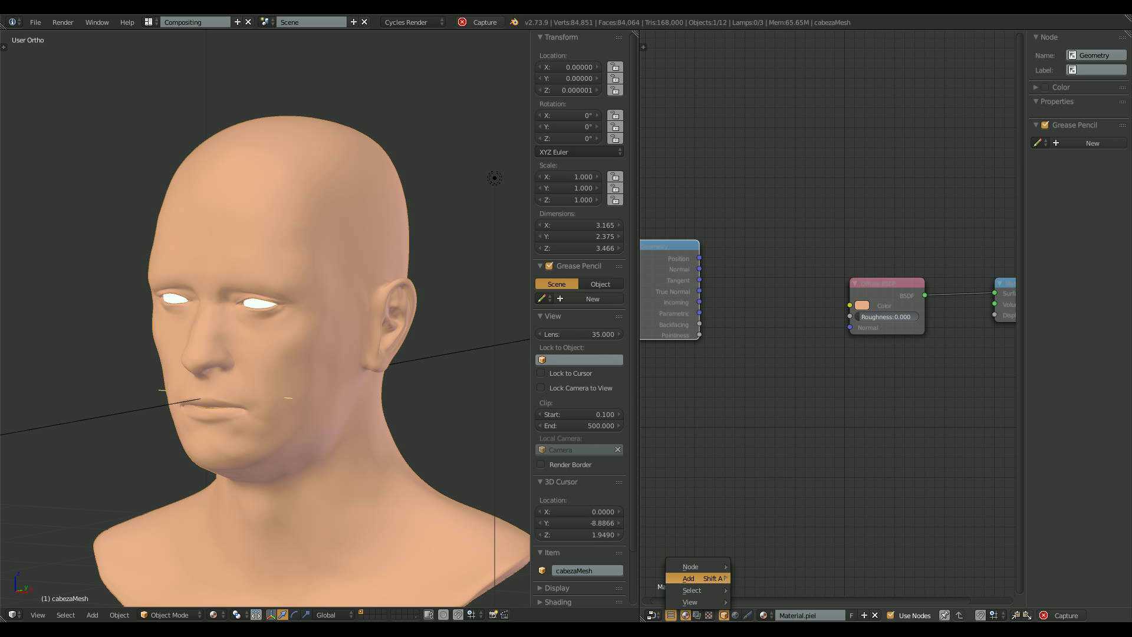
{"action": "mouse_move", "coordinate": [698, 578]}
{"action": "mouse_move", "coordinate": [763, 543]}
{"action": "left_click", "coordinate": [832, 412]}
{"action": "left_click", "coordinate": [696, 374]}
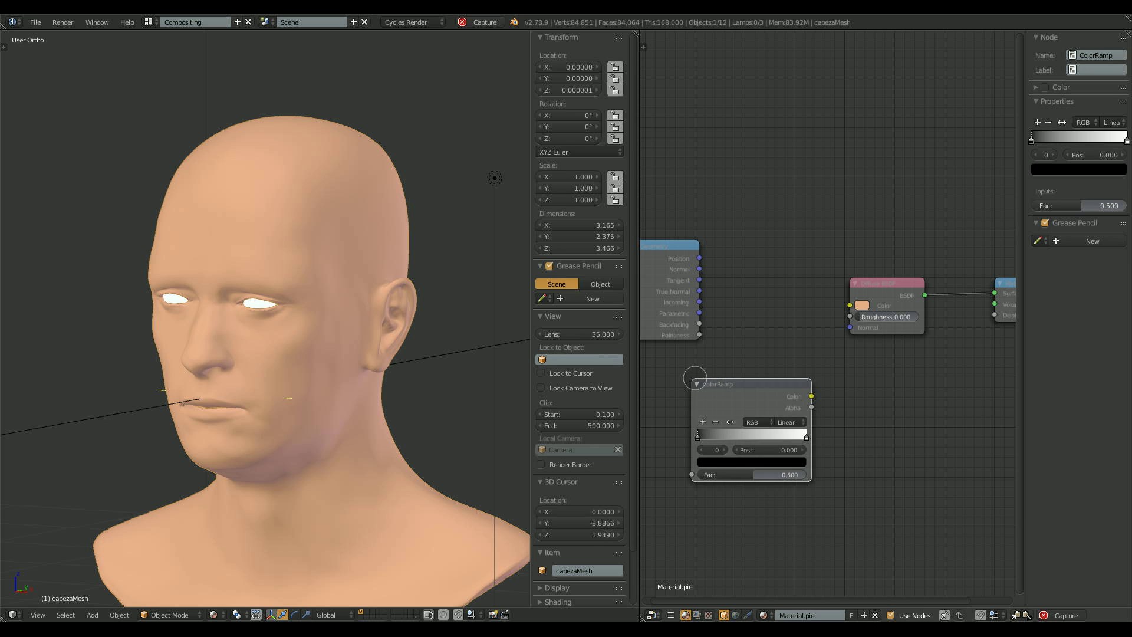
Place the ColorRamp between its neighbours, linking Geometry Pointiness to its Fac and its Color to the Diffuse BSDF Color
{"action": "middle_click_drag", "start_coordinate": [746, 296], "coordinate": [864, 293]}
{"action": "left_click_drag", "start_coordinate": [779, 241], "coordinate": [688, 255]}
{"action": "left_click_drag", "start_coordinate": [867, 381], "coordinate": [831, 261]}
{"action": "left_click_drag", "start_coordinate": [726, 344], "coordinate": [777, 351]}
{"action": "left_click_drag", "start_coordinate": [896, 273], "coordinate": [897, 272]}
{"action": "left_click_drag", "start_coordinate": [969, 300], "coordinate": [969, 301]}
Bring the ramp's black and white stops close together near the middle of the gradient
{"action": "middle_click_drag", "start_coordinate": [918, 423], "coordinate": [895, 384]}
{"action": "scroll", "coordinate": [890, 379], "scroll_direction": "up", "scroll_amount": 2}
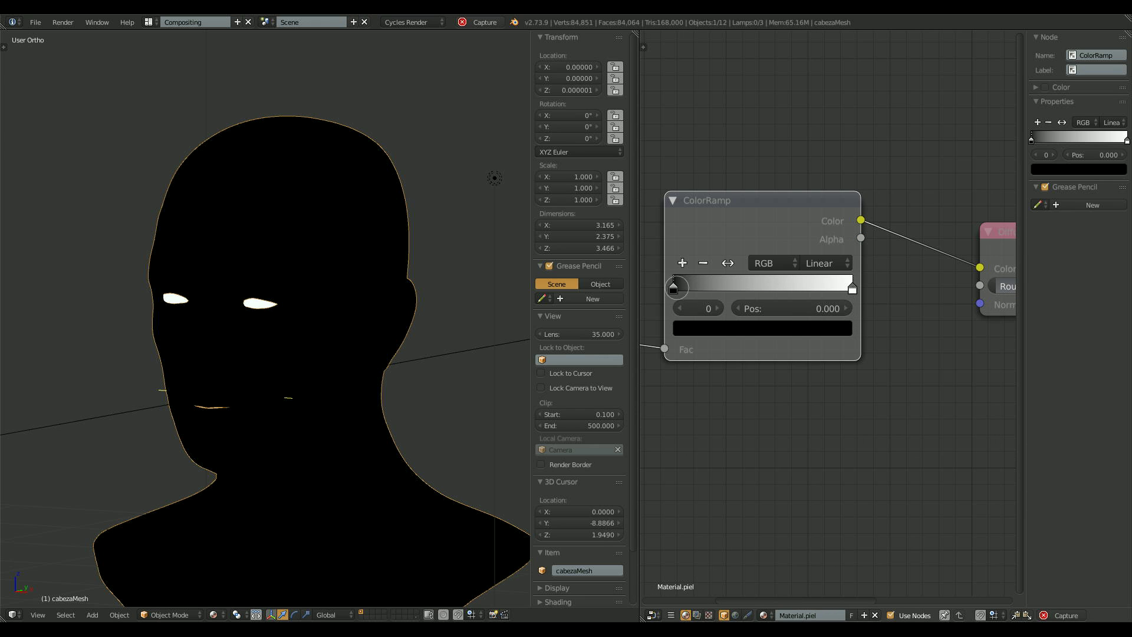
{"action": "left_click_drag", "start_coordinate": [674, 289], "coordinate": [750, 289]}
{"action": "left_click_drag", "start_coordinate": [853, 289], "coordinate": [779, 289]}
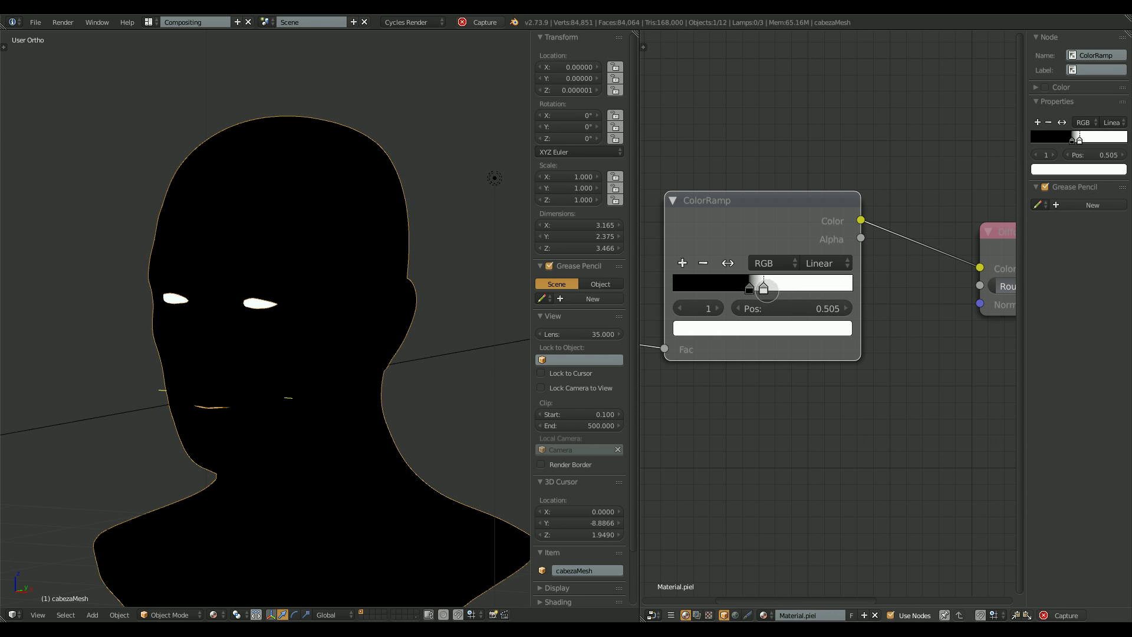
Switch the viewport to Rendered shading to preview the pointiness material on the head
{"action": "middle_click_drag", "start_coordinate": [938, 316], "coordinate": [805, 310]}
{"action": "middle_click_drag", "start_coordinate": [948, 369], "coordinate": [827, 415]}
{"action": "scroll", "coordinate": [834, 383], "scroll_direction": "down", "scroll_amount": 6}
{"action": "middle_click_drag", "start_coordinate": [723, 411], "coordinate": [857, 399]}
{"action": "left_click", "coordinate": [214, 615]}
{"action": "left_click", "coordinate": [230, 534]}
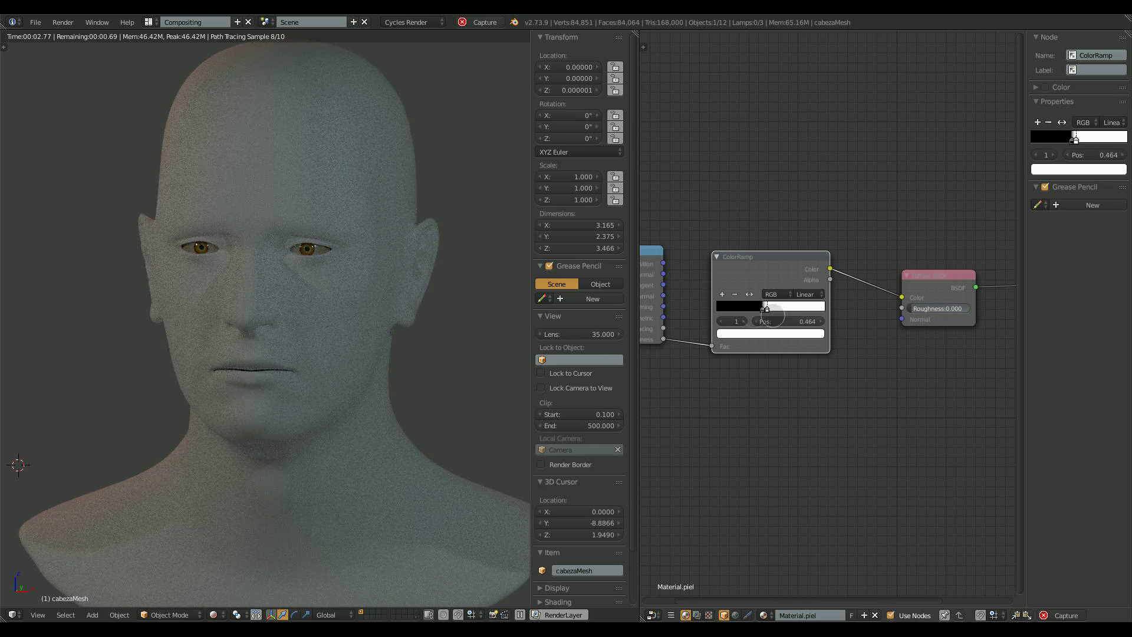
Set the ramp's white stop to position 0.505 and inspect the darkened cavities around the face
{"action": "left_click_drag", "start_coordinate": [767, 309], "coordinate": [770, 310]}
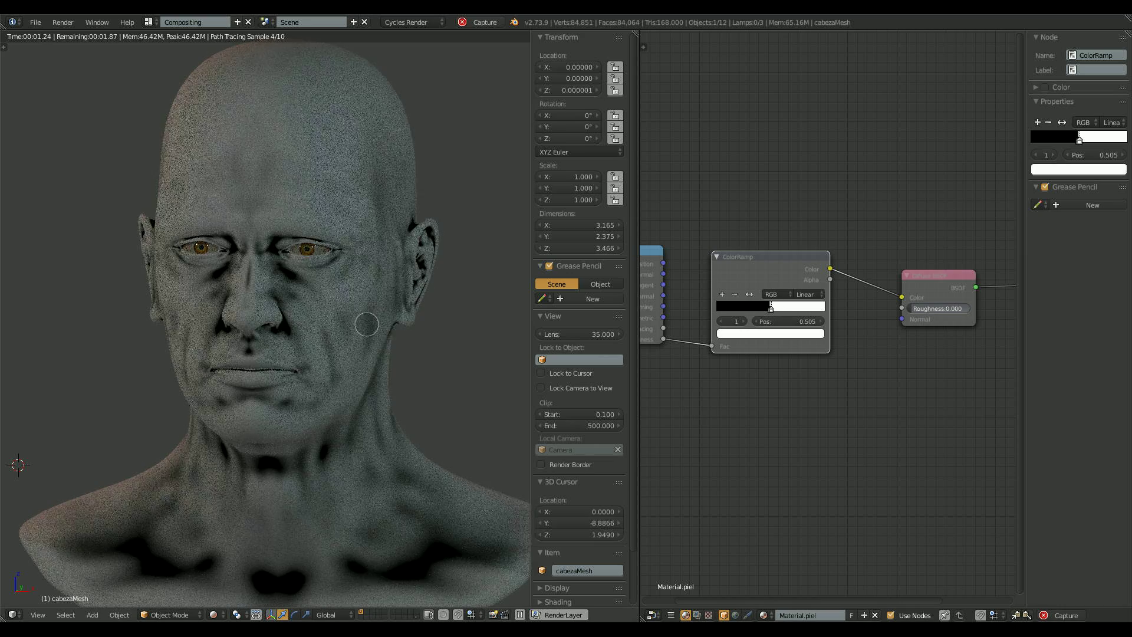
{"action": "middle_click_drag", "start_coordinate": [335, 393], "coordinate": [359, 358]}
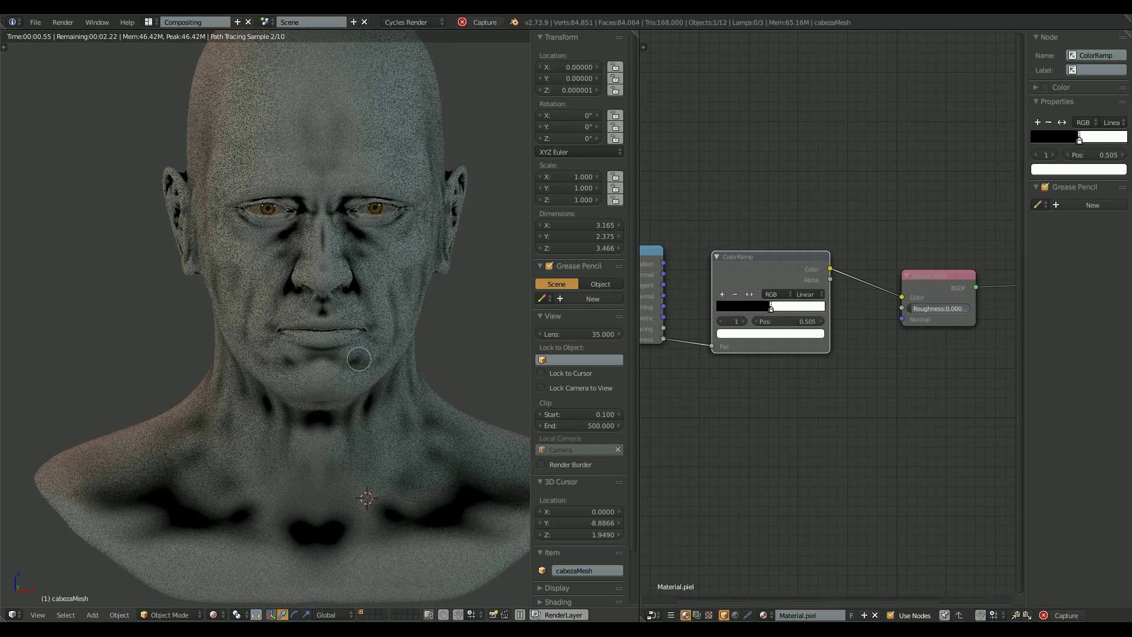
{"action": "middle_click_drag", "start_coordinate": [413, 307], "coordinate": [371, 341]}
{"action": "scroll", "coordinate": [481, 330], "scroll_direction": "up", "scroll_amount": 2}
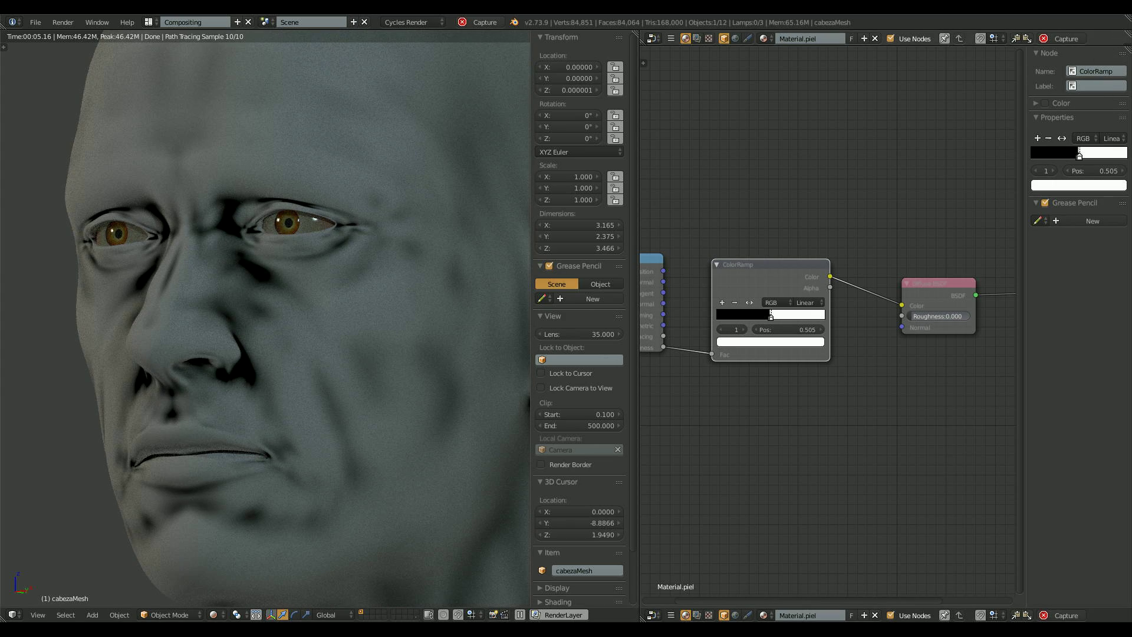
Split the node editor area, show the head's modifiers in a Properties editor there, and hide the node editor's sidebar
{"action": "left_click_drag", "start_coordinate": [1127, 50], "coordinate": [942, 182]}
{"action": "left_click", "coordinate": [952, 615]}
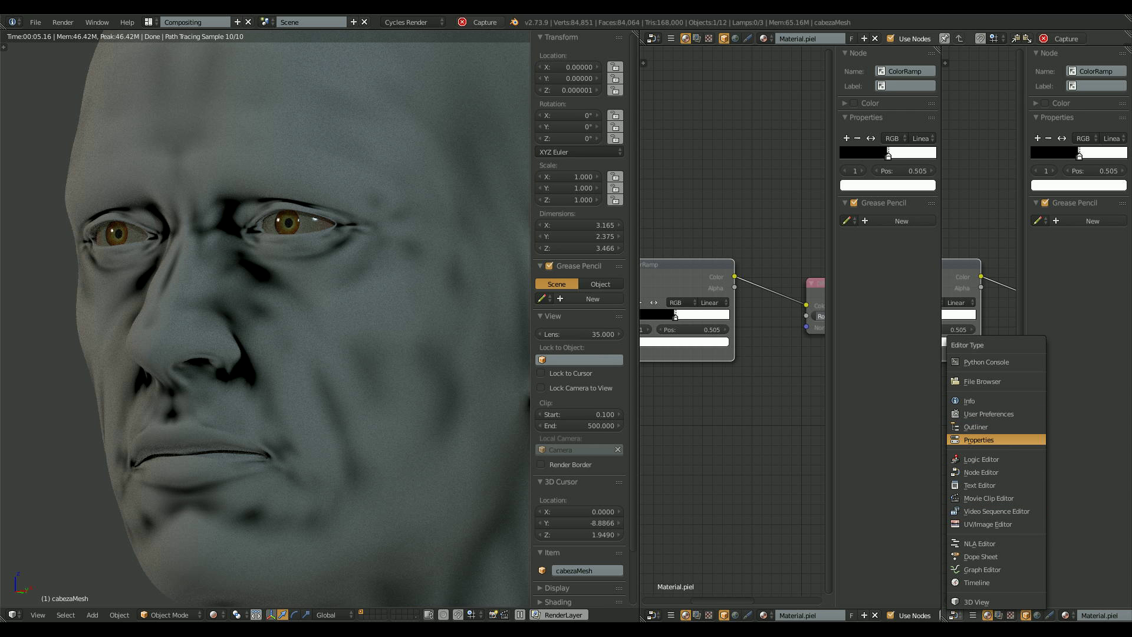
{"action": "left_click", "coordinate": [992, 439]}
{"action": "left_click", "coordinate": [1046, 54]}
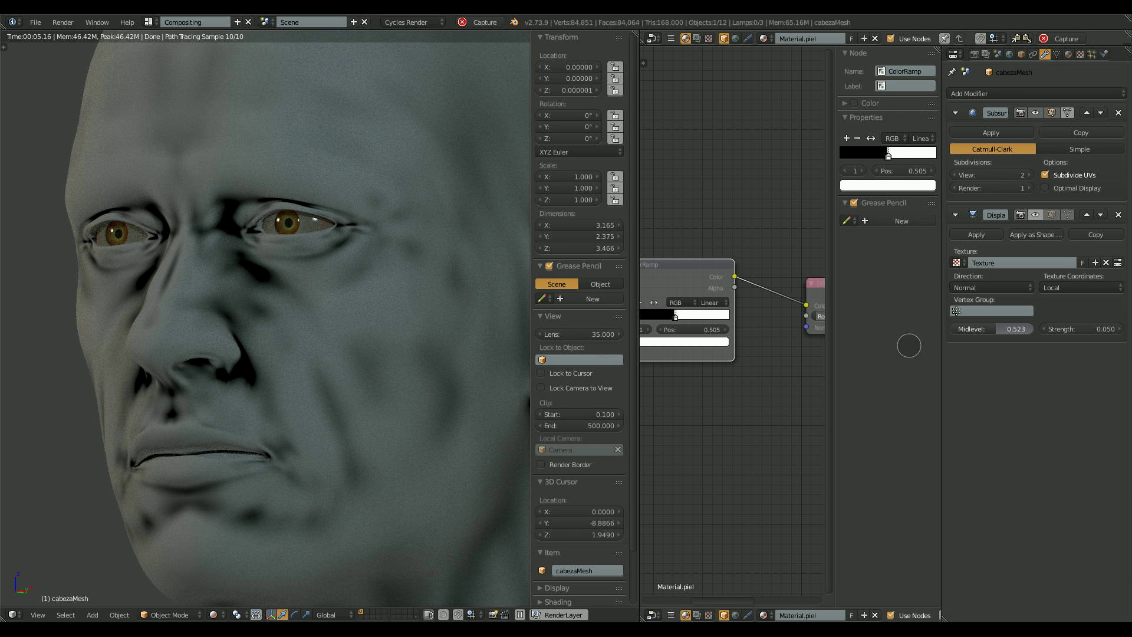
{"action": "scroll", "coordinate": [746, 384], "scroll_direction": "down", "scroll_amount": 4}
{"action": "key", "text": "n"}
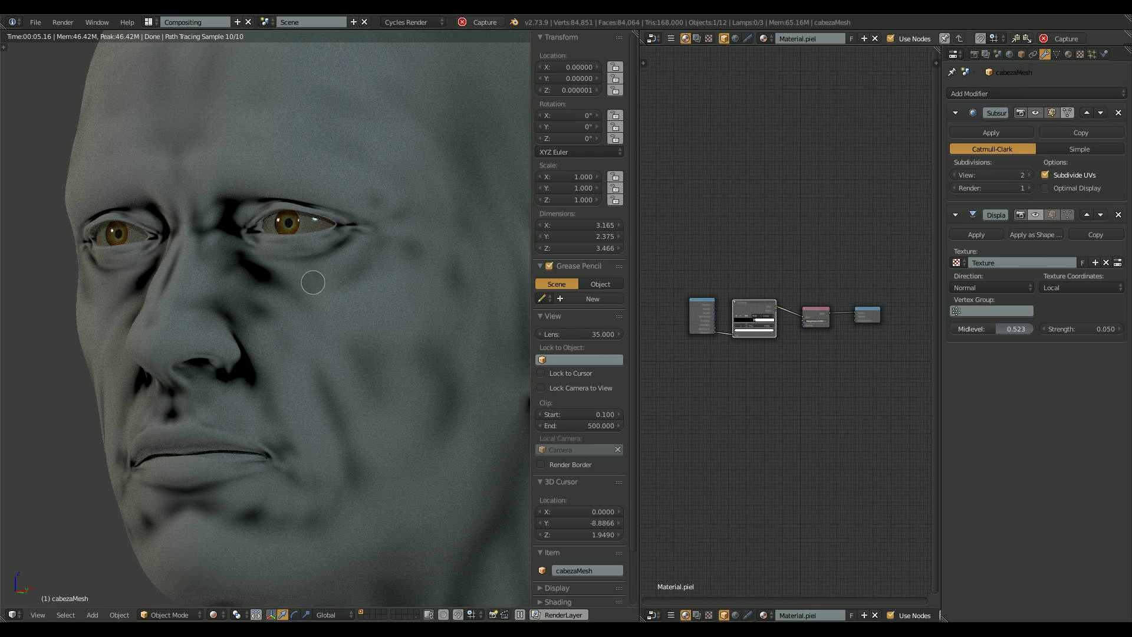
Show the Displace modifier in the viewport and set its Midlevel to 0.486 and Strength to 0.010
{"action": "scroll", "coordinate": [313, 282], "scroll_direction": "down", "scroll_amount": 3}
{"action": "middle_click_drag", "start_coordinate": [313, 282], "coordinate": [396, 303]}
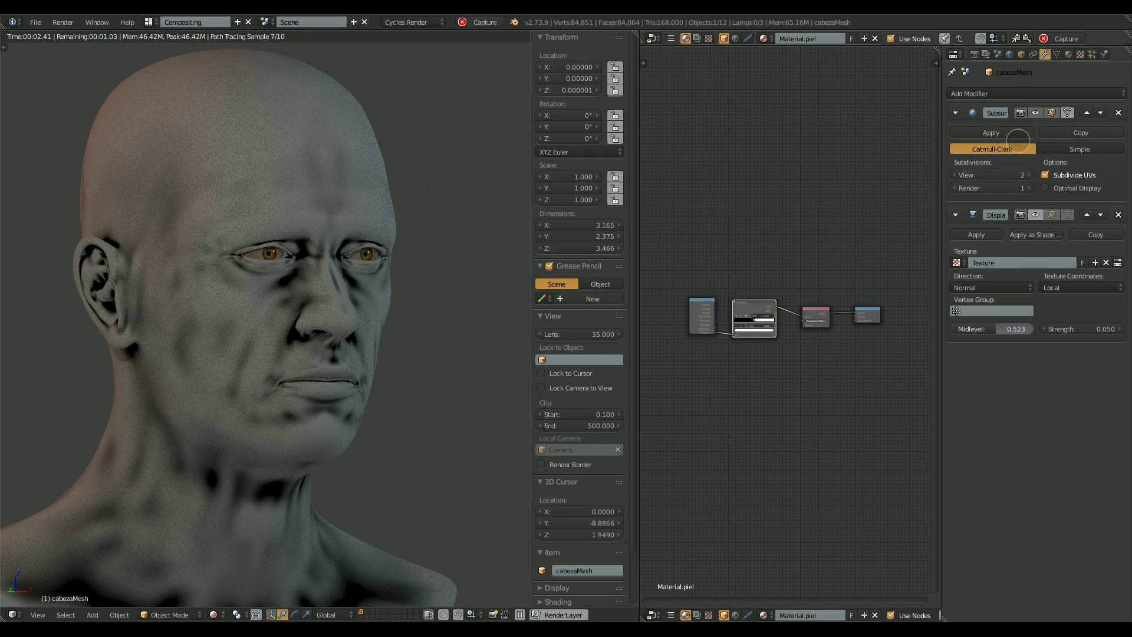
{"action": "left_click", "coordinate": [1036, 215]}
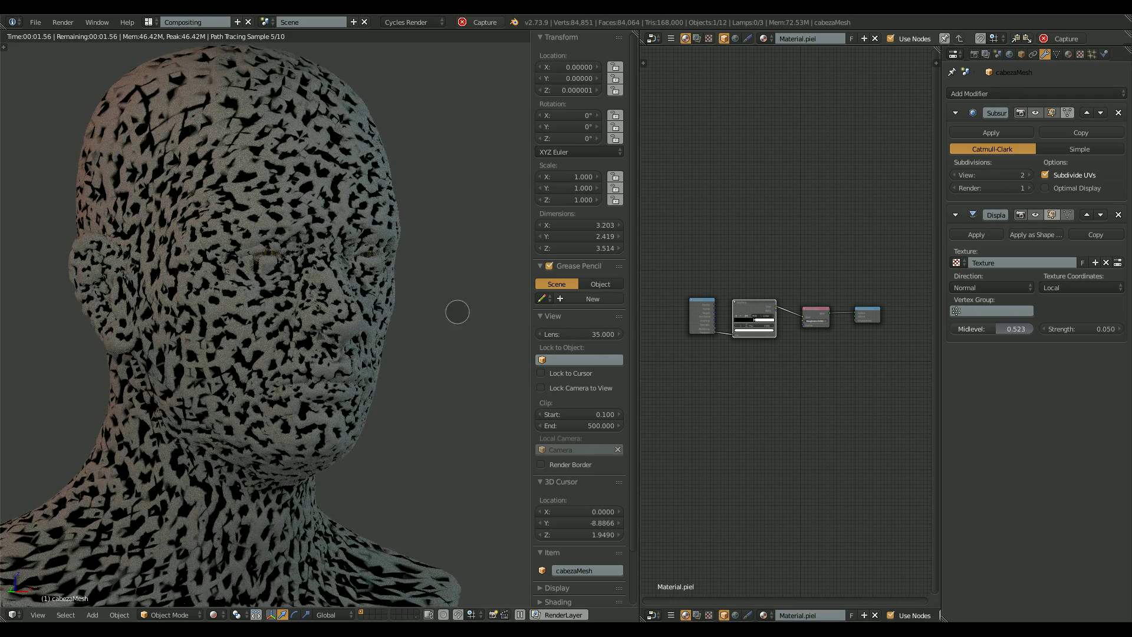
{"action": "left_click_drag", "start_coordinate": [1012, 331], "coordinate": [1008, 334]}
{"action": "key", "text": "Return"}
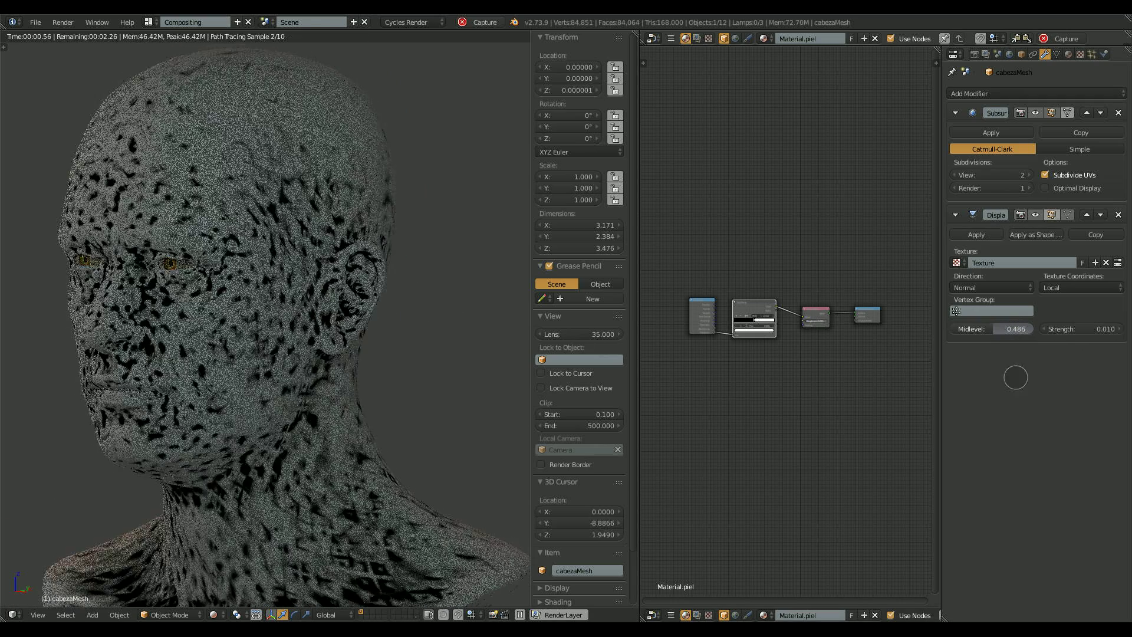
Inspect the displaced skin around the ear and eye and lower the Displace strength to 0.005
{"action": "middle_click_drag", "start_coordinate": [246, 361], "coordinate": [194, 295]}
{"action": "scroll", "coordinate": [284, 304], "scroll_direction": "up", "scroll_amount": 1}
{"action": "middle_click_drag", "start_coordinate": [330, 290], "coordinate": [395, 388], "text": "shift"}
{"action": "scroll", "coordinate": [396, 387], "scroll_direction": "up", "scroll_amount": 1}
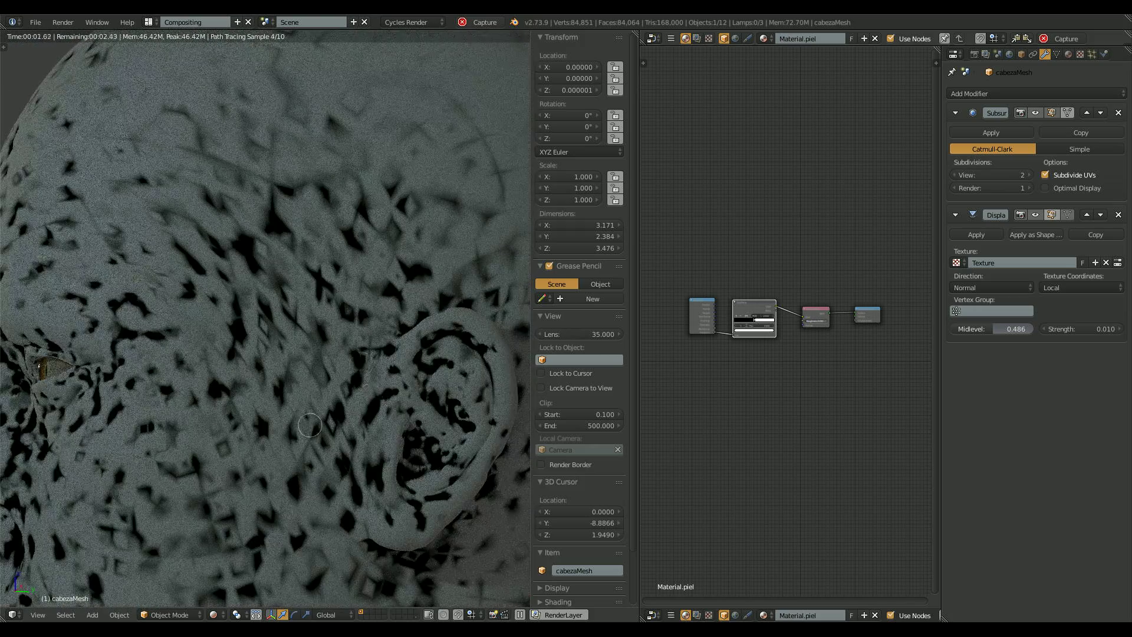
{"action": "middle_click_drag", "start_coordinate": [211, 357], "coordinate": [342, 372]}
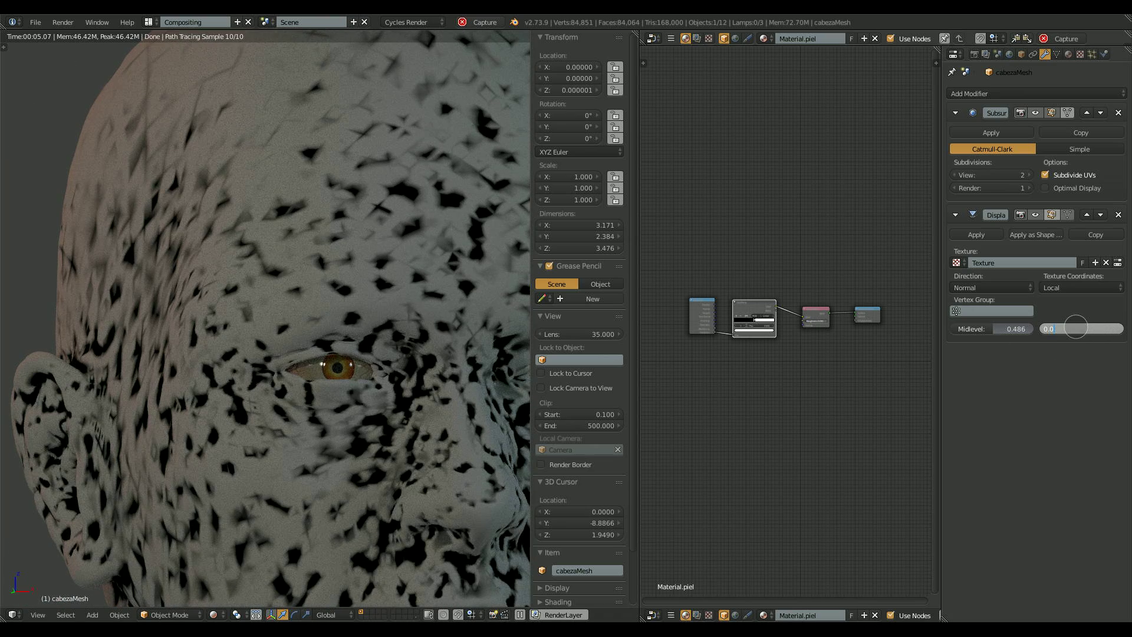
{"action": "scroll", "coordinate": [463, 371], "scroll_direction": "down", "scroll_amount": 1}
{"action": "middle_click_drag", "start_coordinate": [491, 462], "coordinate": [420, 383], "text": "shift"}
{"action": "scroll", "coordinate": [462, 371], "scroll_direction": "down", "scroll_amount": 2}
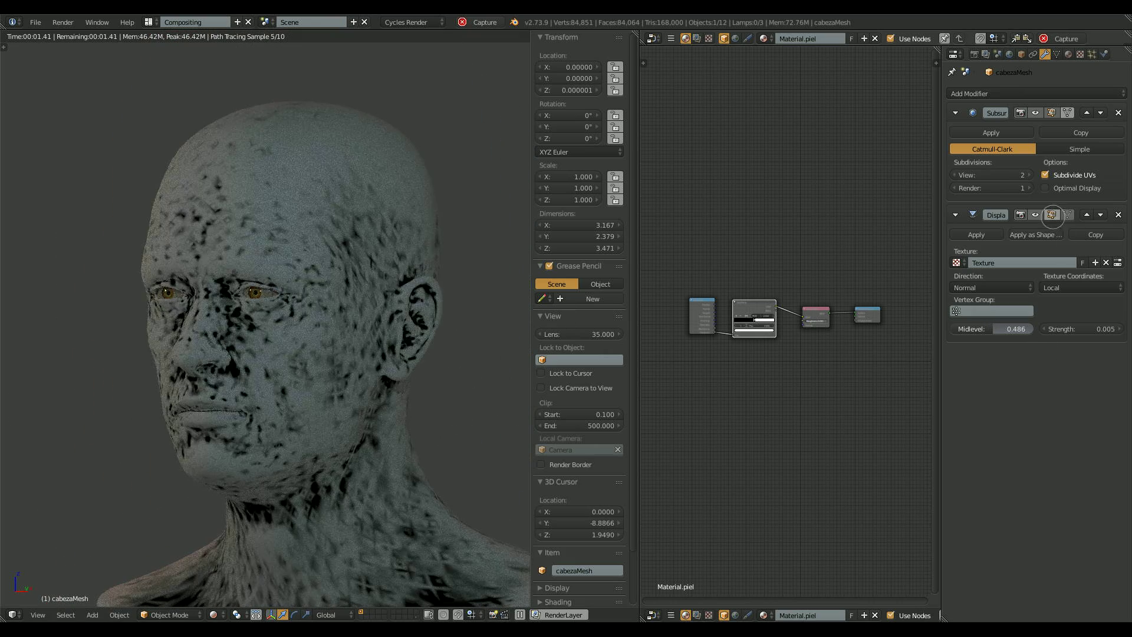
Hide the Displace modifier in the viewport and compare the pointiness shading with the Subdivision Surface display off and on
{"action": "left_click", "coordinate": [1036, 112]}
{"action": "middle_click_drag", "start_coordinate": [283, 374], "coordinate": [416, 401]}
{"action": "middle_click_drag", "start_coordinate": [415, 439], "coordinate": [253, 413], "text": "shift"}
{"action": "scroll", "coordinate": [253, 413], "scroll_direction": "up", "scroll_amount": 2}
{"action": "left_click", "coordinate": [1034, 114]}
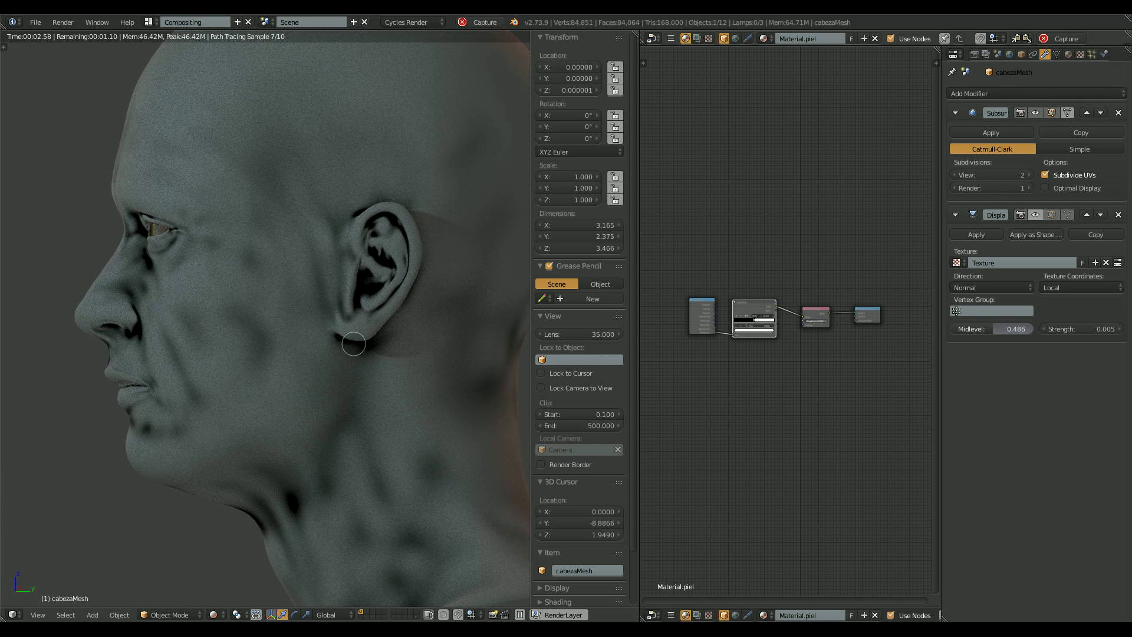
{"action": "middle_click_drag", "start_coordinate": [304, 354], "coordinate": [454, 334]}
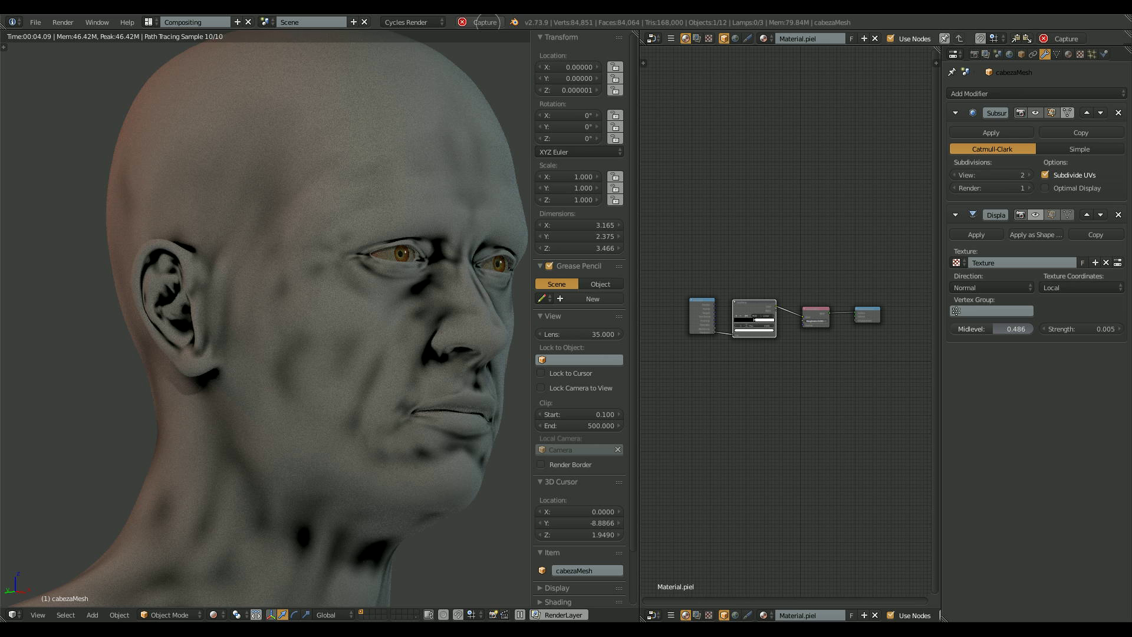
Change the ColorRamp's black stop to dark red
{"action": "key", "text": "KP_Decimal"}
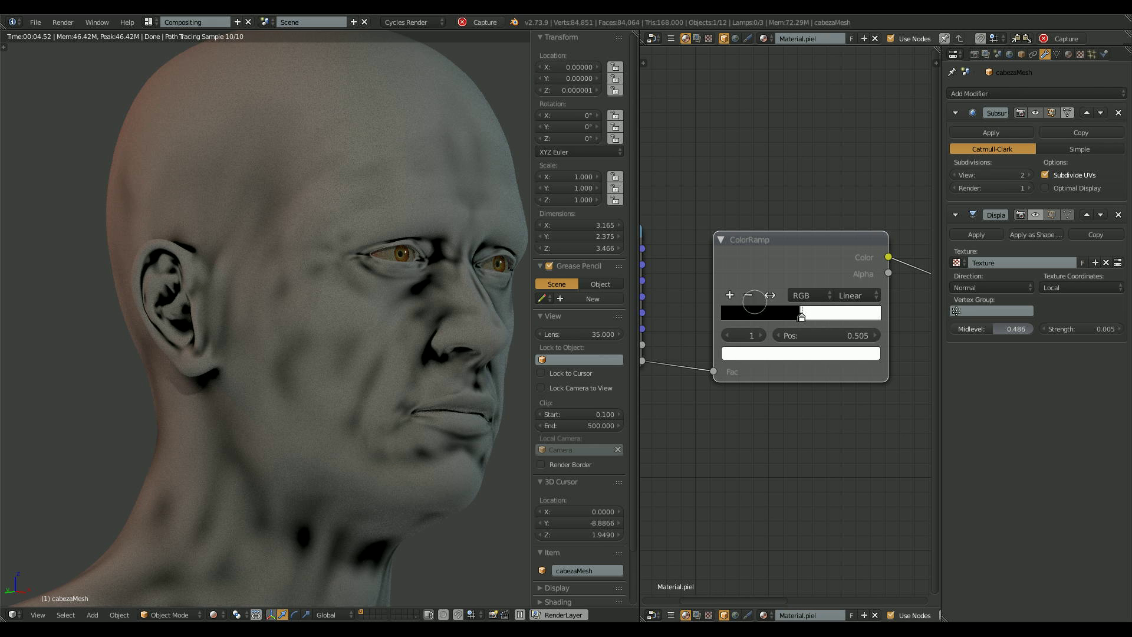
{"action": "left_click", "coordinate": [765, 357]}
{"action": "left_click_drag", "start_coordinate": [847, 245], "coordinate": [847, 194]}
{"action": "left_click_drag", "start_coordinate": [785, 224], "coordinate": [783, 250]}
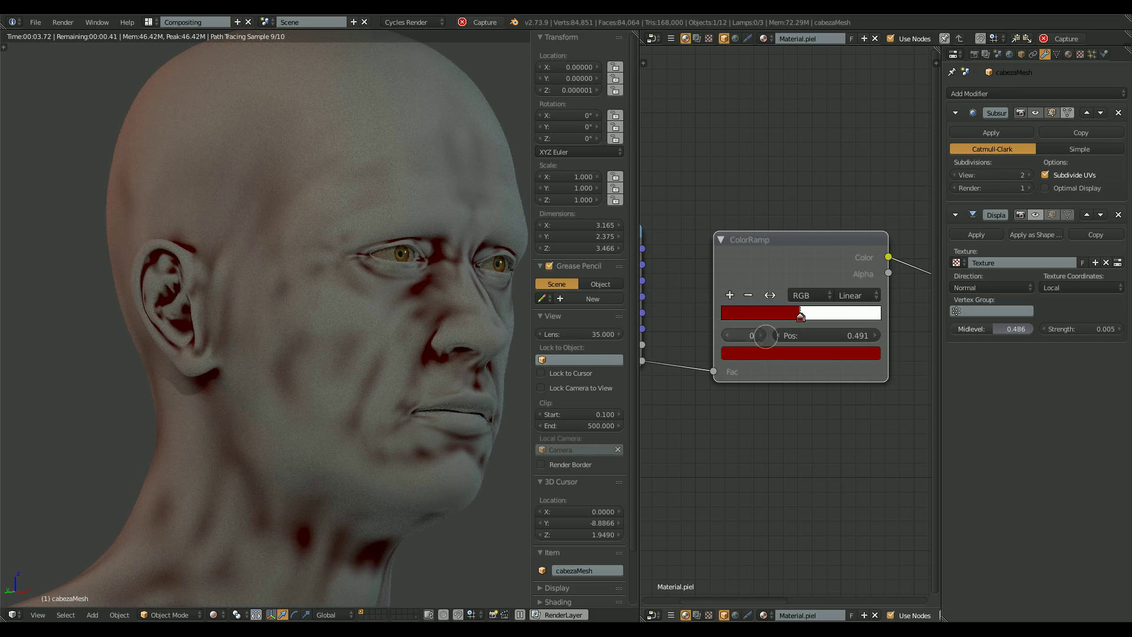
Change the ColorRamp's white stop to yellow and check the result on the face
{"action": "left_click", "coordinate": [762, 336]}
{"action": "left_click", "coordinate": [801, 354]}
{"action": "left_click", "coordinate": [808, 162]}
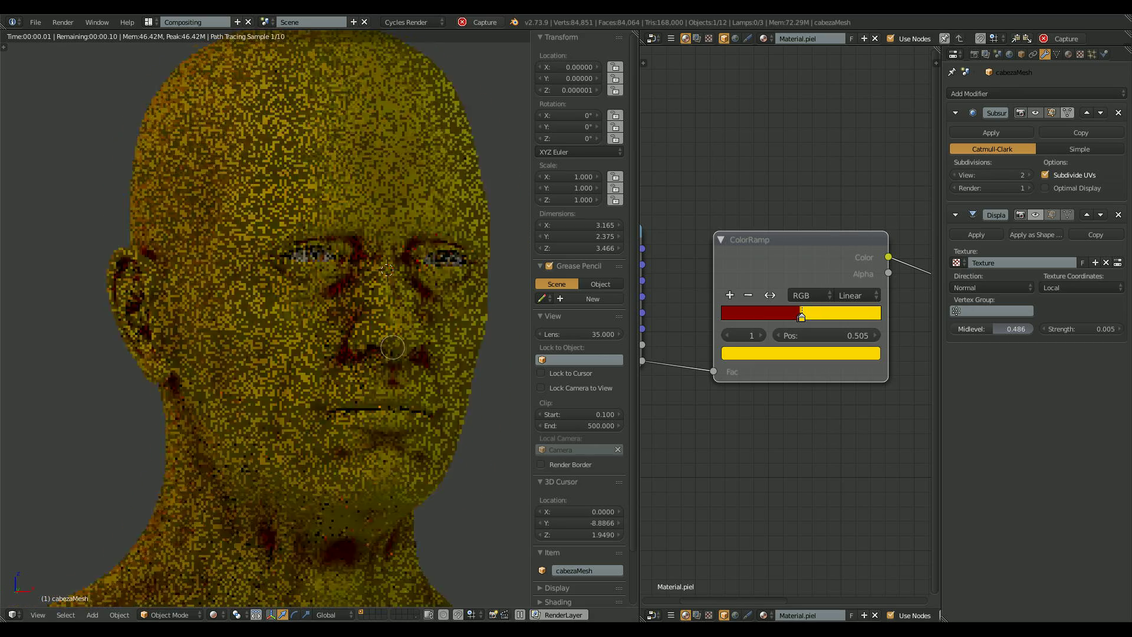
{"action": "middle_click_drag", "start_coordinate": [393, 348], "coordinate": [418, 406]}
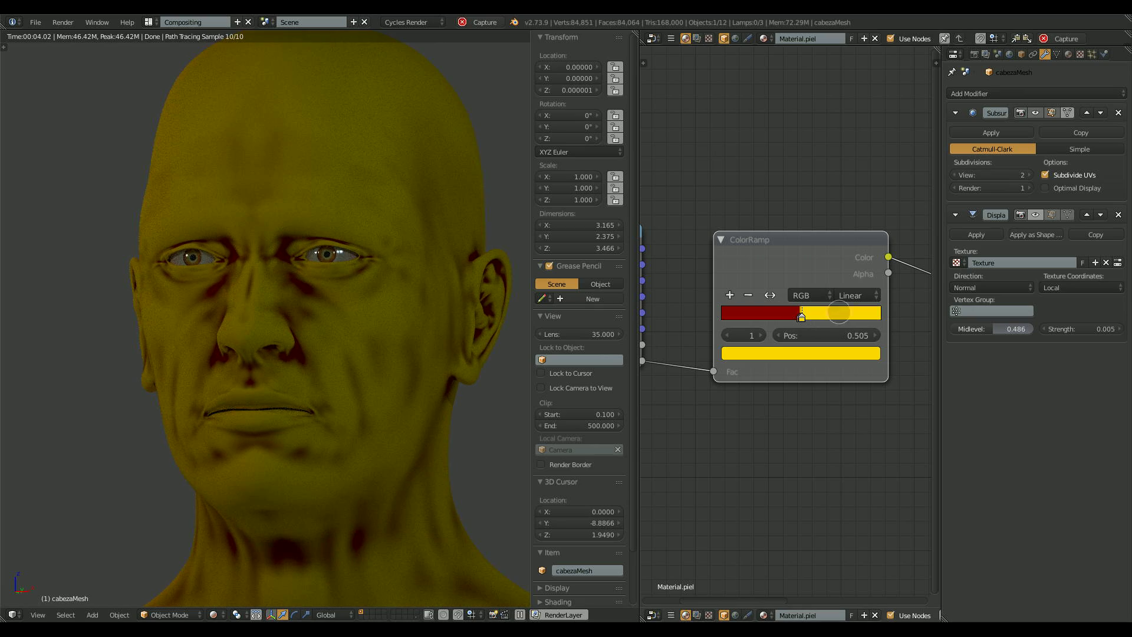
Add a bright green stop to the ColorRamp and place it at position 0.573
{"action": "left_click", "coordinate": [732, 296]}
{"action": "left_click_drag", "start_coordinate": [802, 317], "coordinate": [844, 323]}
{"action": "left_click", "coordinate": [806, 352]}
{"action": "left_click_drag", "start_coordinate": [742, 231], "coordinate": [737, 170]}
{"action": "left_click_drag", "start_coordinate": [843, 319], "coordinate": [814, 319]}
{"action": "middle_click_drag", "start_coordinate": [417, 356], "coordinate": [345, 360]}
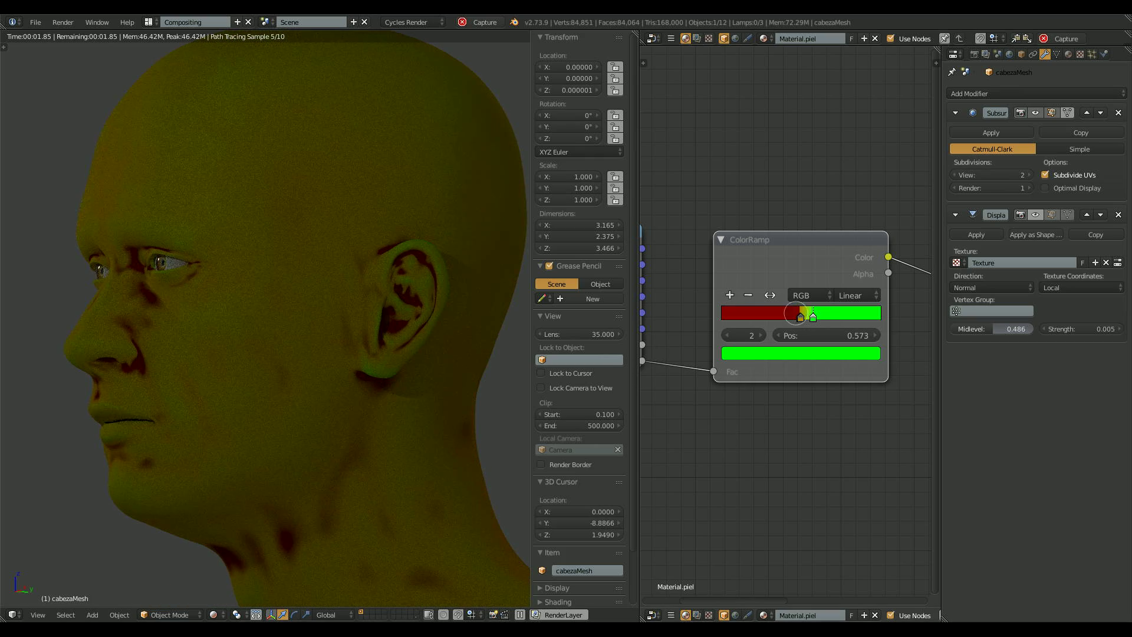
Add a blue stop before the red one in the ColorRamp and place it at position 0.399
{"action": "left_click_drag", "start_coordinate": [806, 317], "coordinate": [747, 318]}
{"action": "left_click", "coordinate": [759, 353]}
{"action": "left_click_drag", "start_coordinate": [790, 198], "coordinate": [827, 166]}
{"action": "left_click_drag", "start_coordinate": [750, 318], "coordinate": [786, 317]}
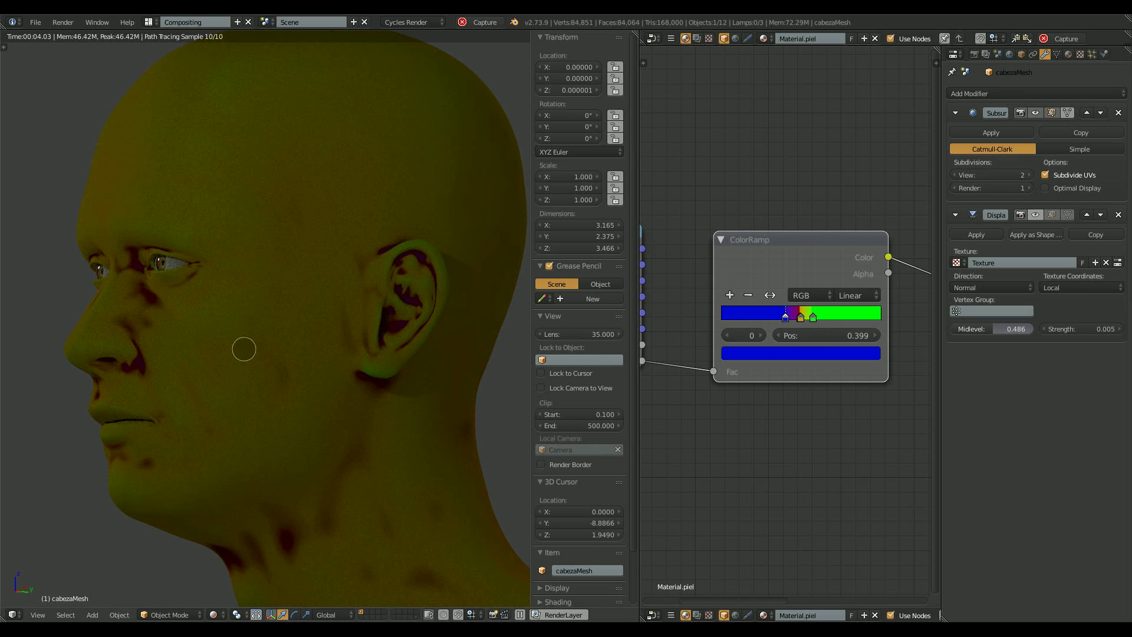